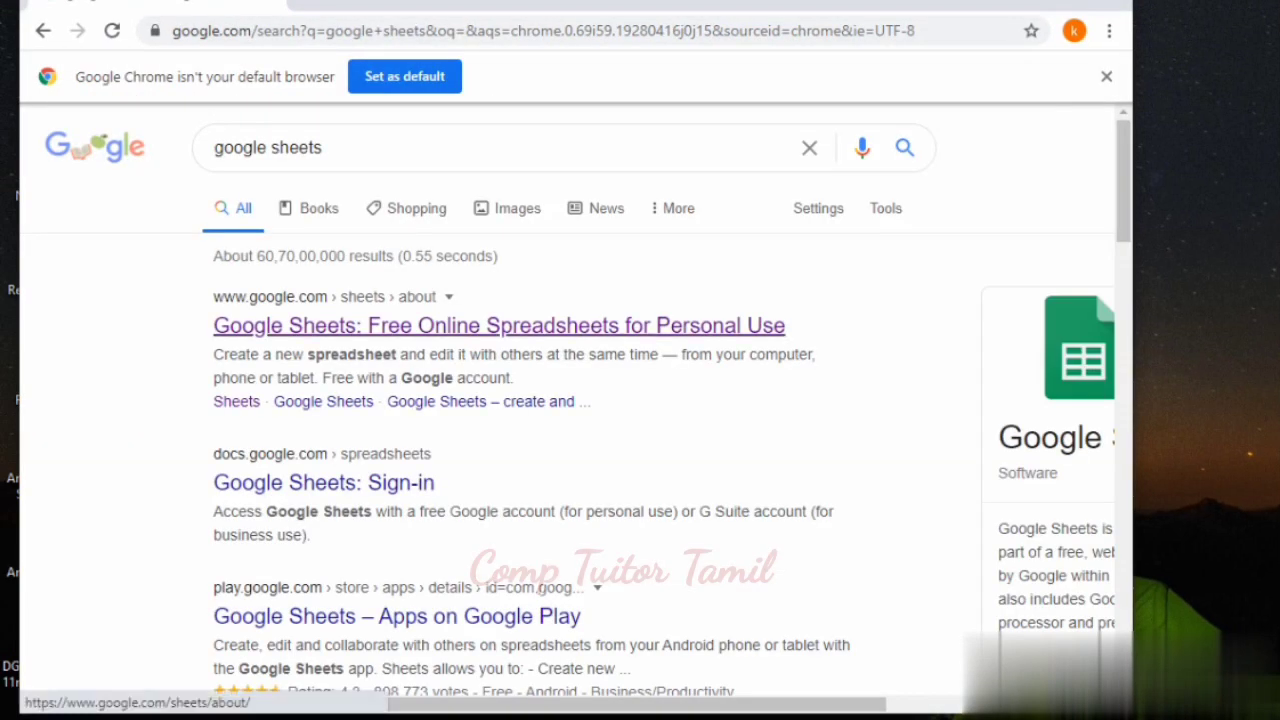
Step: Go from the Google Sheets search result into Google Sheets and start a blank spreadsheet
{"action": "left_click", "coordinate": [499, 325]}
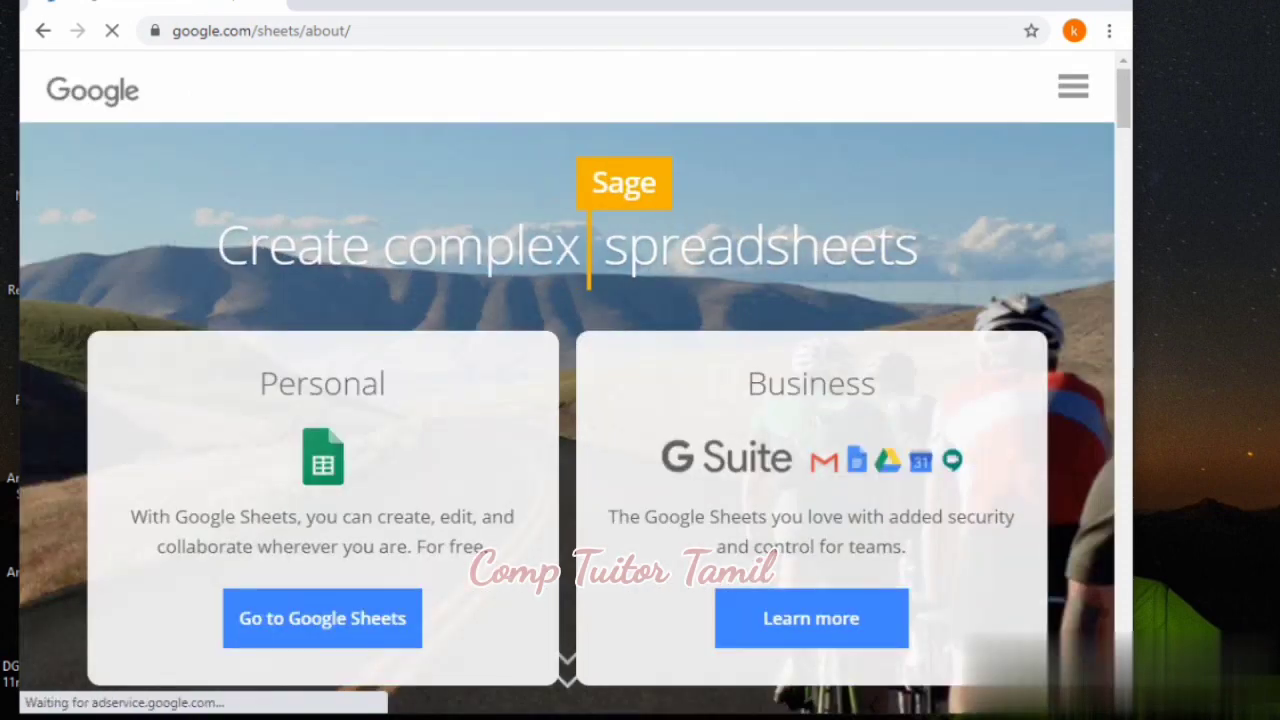
{"action": "left_click", "coordinate": [322, 618]}
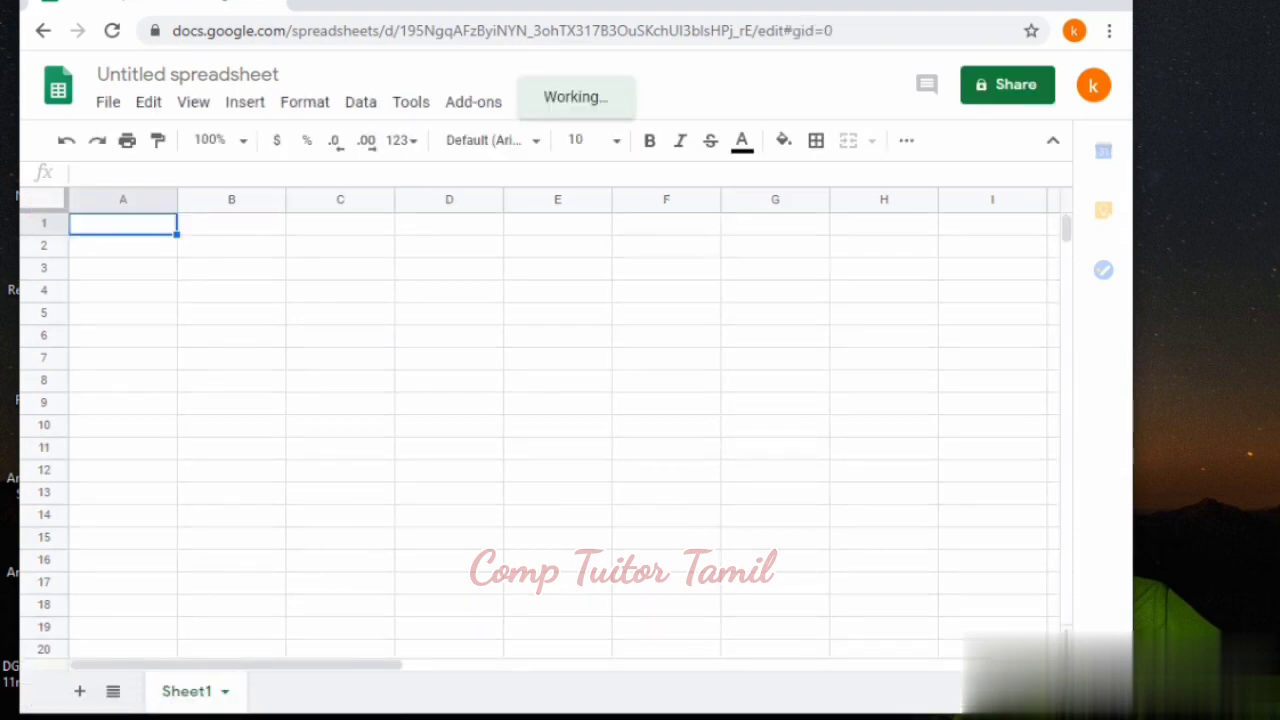
{"action": "left_click", "coordinate": [231, 224]}
{"action": "key", "text": "Left"}
{"action": "key", "text": "Down"}
{"action": "key", "text": "Down"}
{"action": "key", "text": "Down"}
{"action": "key", "text": "Down"}
{"action": "key", "text": "Down"}
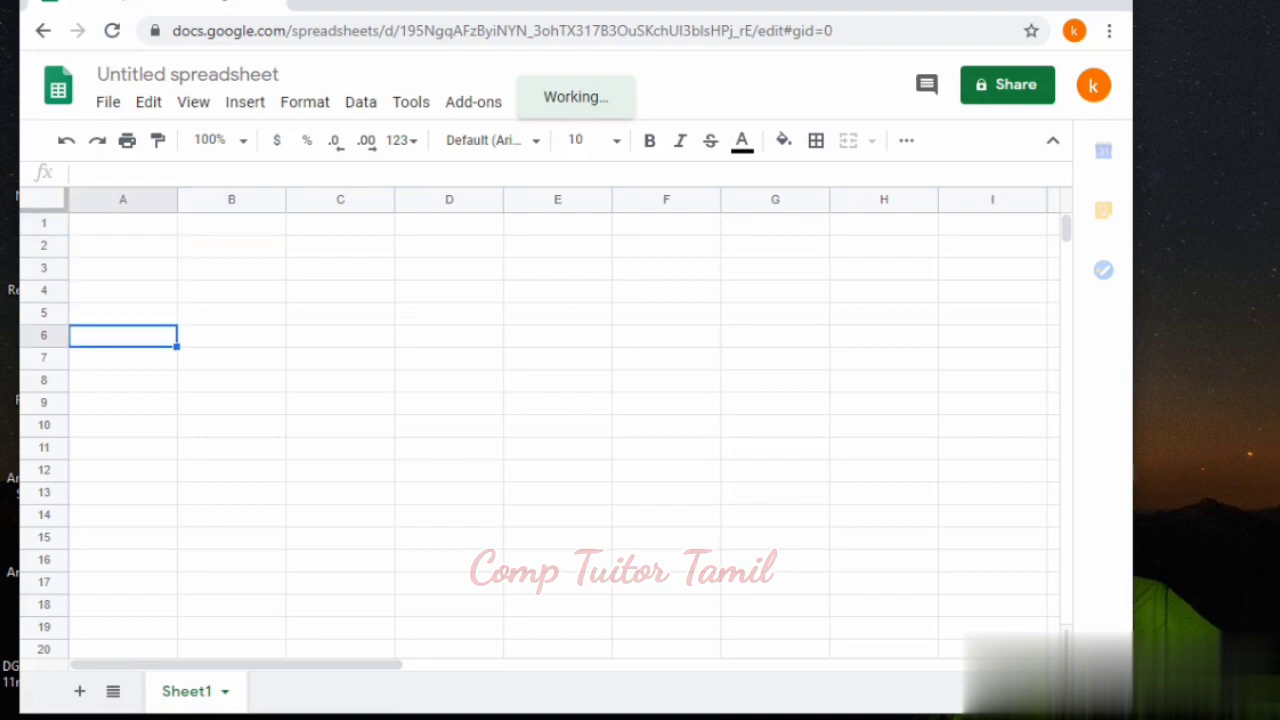
{"action": "key", "text": "Right"}
{"action": "key", "text": "Right"}
{"action": "key", "text": "Right"}
{"action": "key", "text": "Right"}
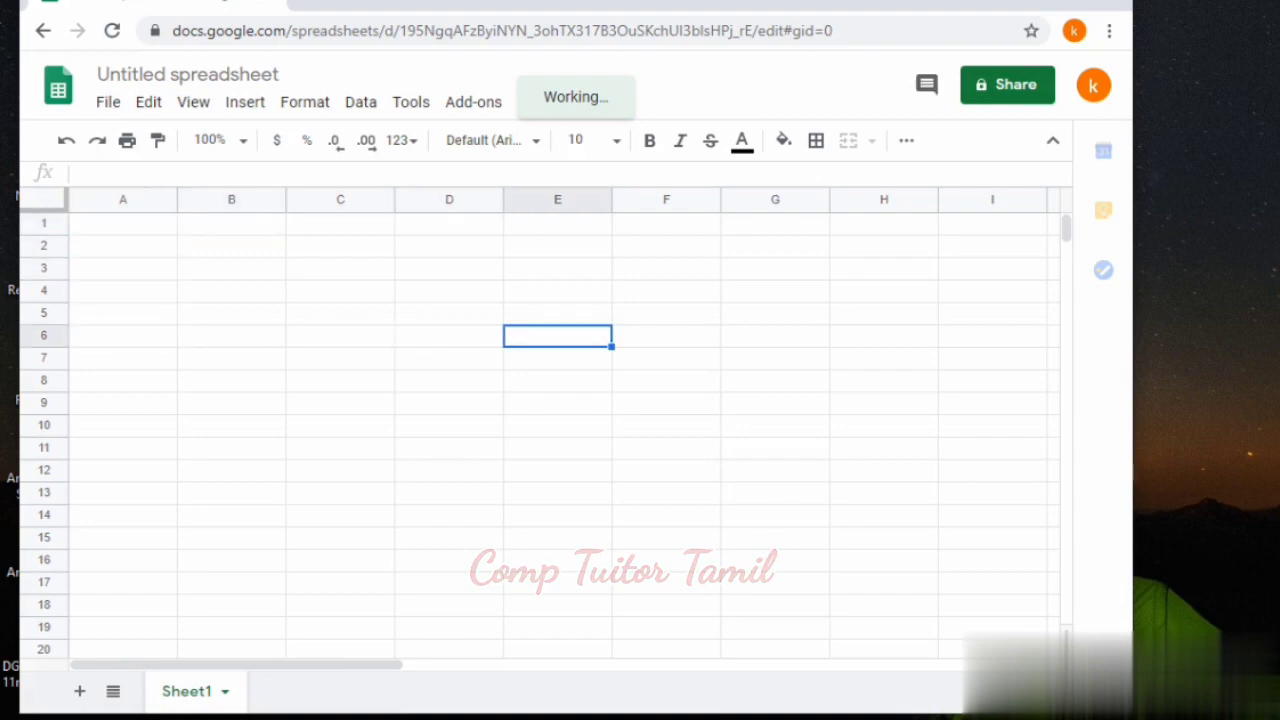
{"action": "key", "text": "Right"}
{"action": "key", "text": "Right"}
{"action": "key", "text": "Right"}
{"action": "key", "text": "Right"}
{"action": "key", "text": "Right"}
{"action": "key", "text": "Right"}
{"action": "key", "text": "Right"}
{"action": "key", "text": "Right"}
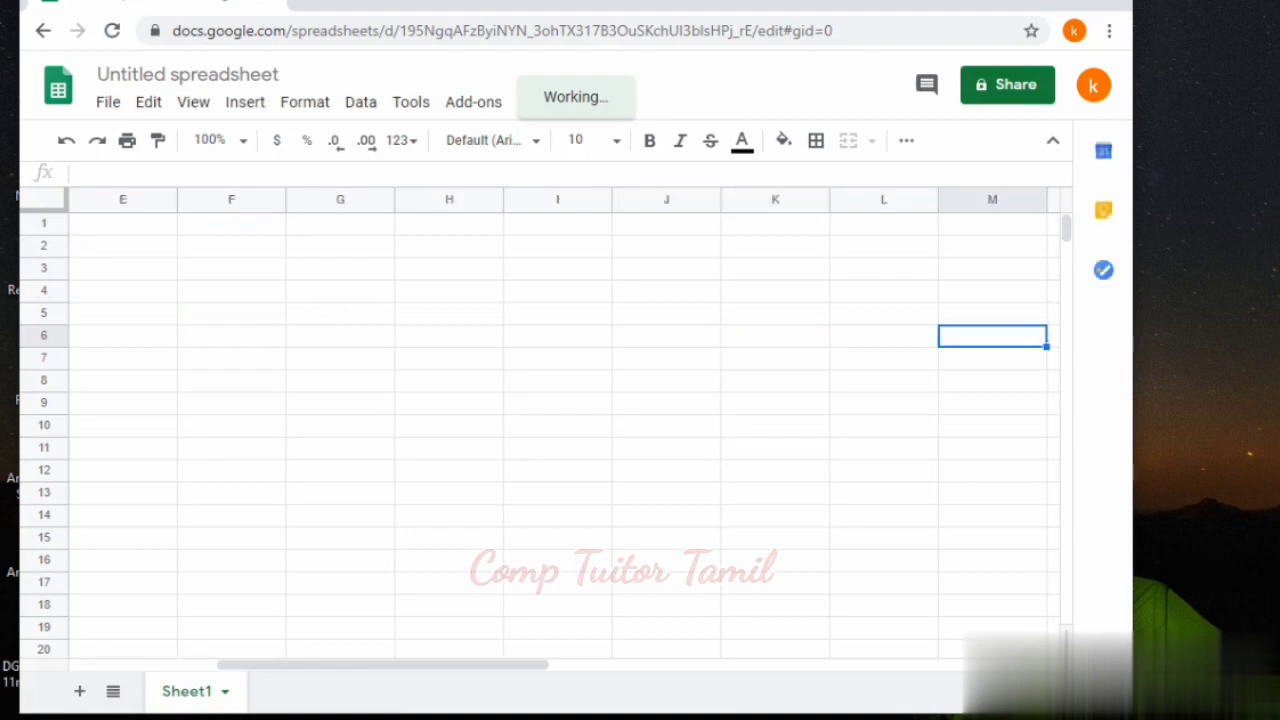
{"action": "key", "text": "Right"}
{"action": "key", "text": "Page_Down"}
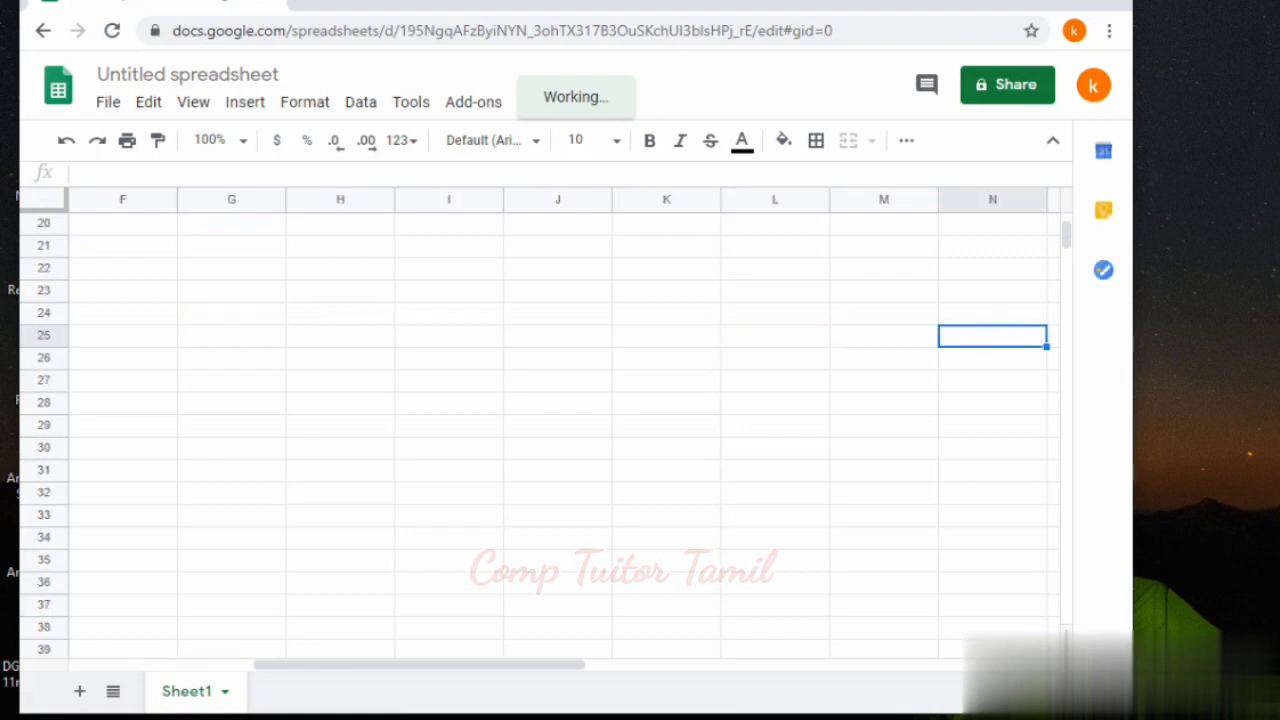
{"action": "key", "text": "Page_Down"}
{"action": "key", "text": "Page_Up"}
{"action": "key", "text": "Page_Up"}
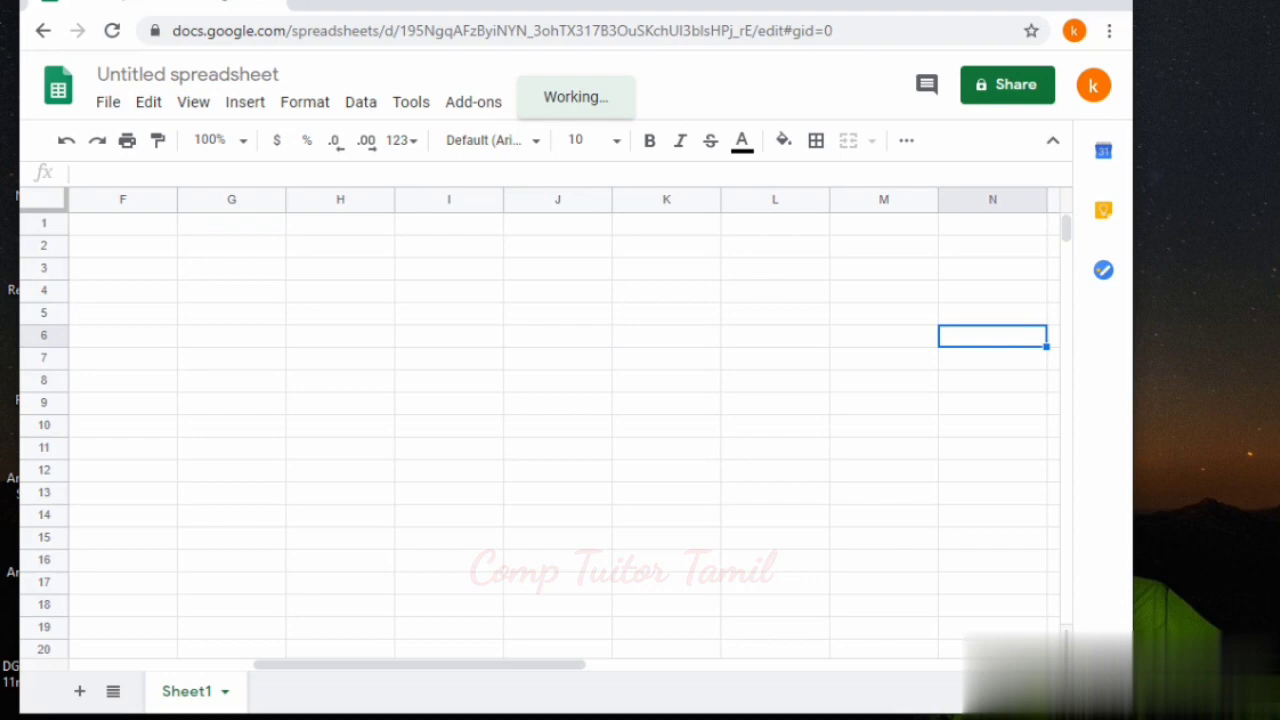
{"action": "key", "text": "ctrl+Home"}
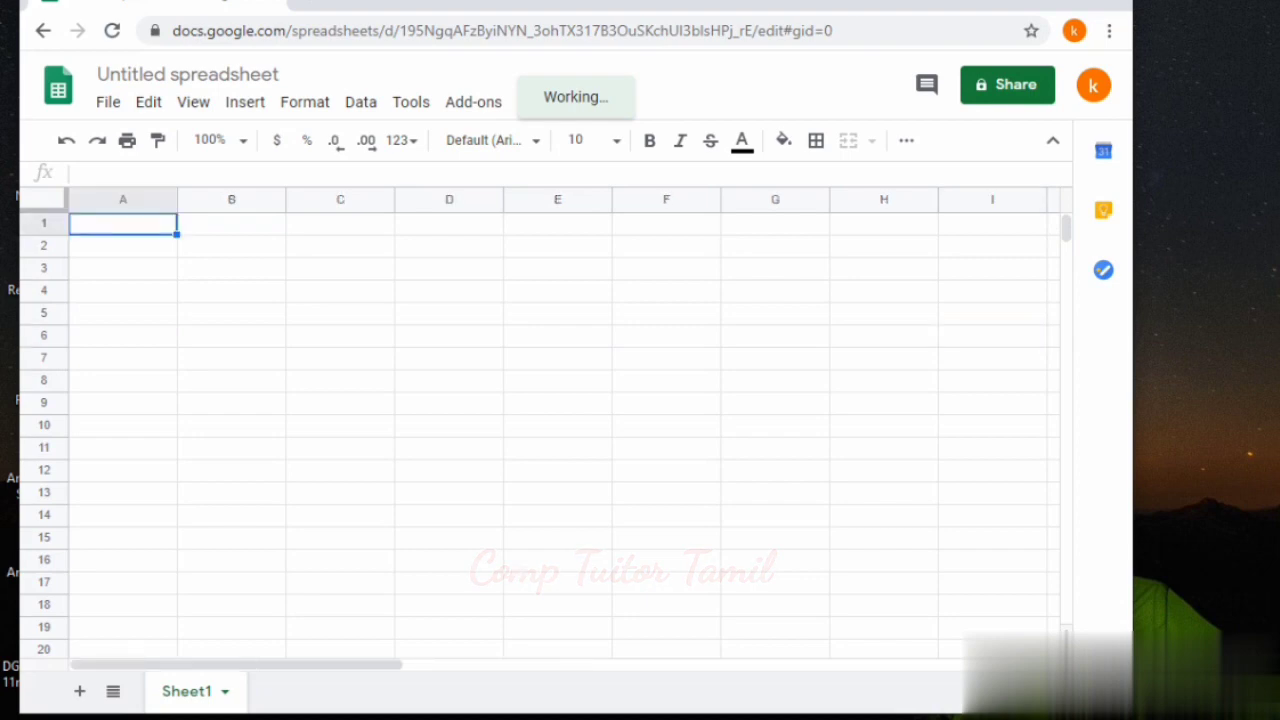
{"action": "key", "text": "Down"}
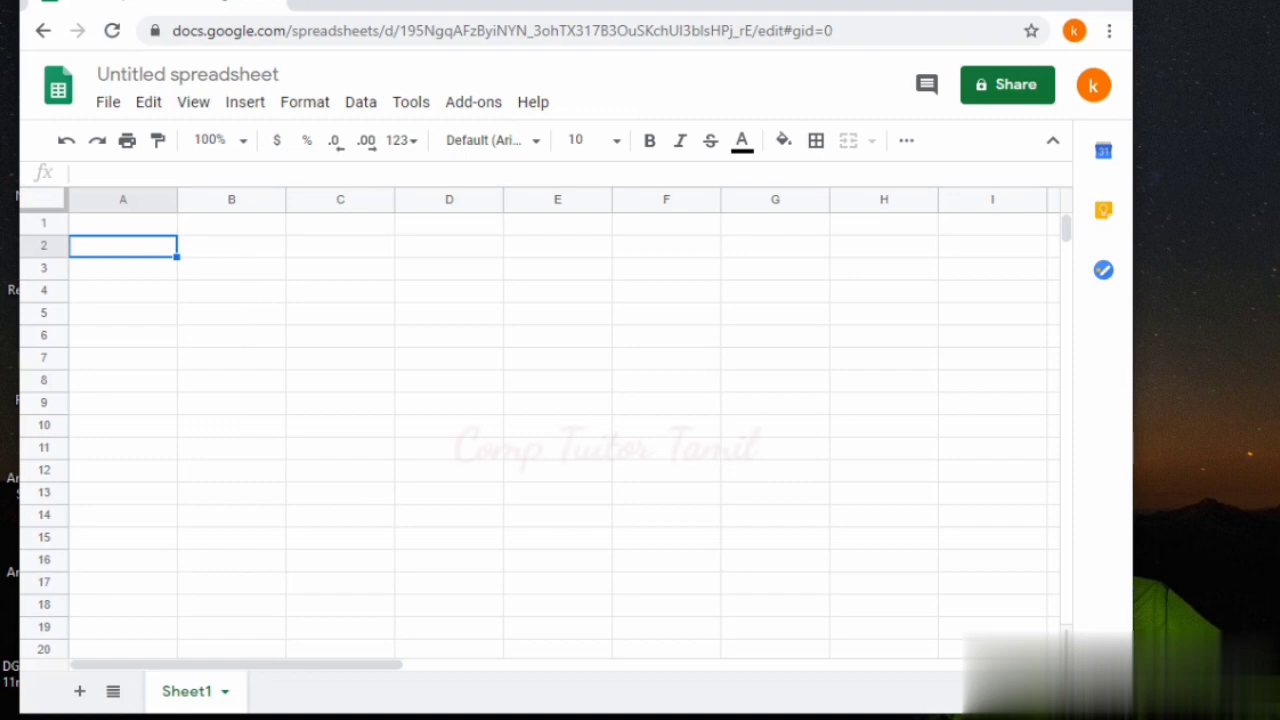
Step: Duplicate Sheet1, then delete the original Sheet1 so only Copy of Sheet1 remains
{"action": "left_click", "coordinate": [225, 691]}
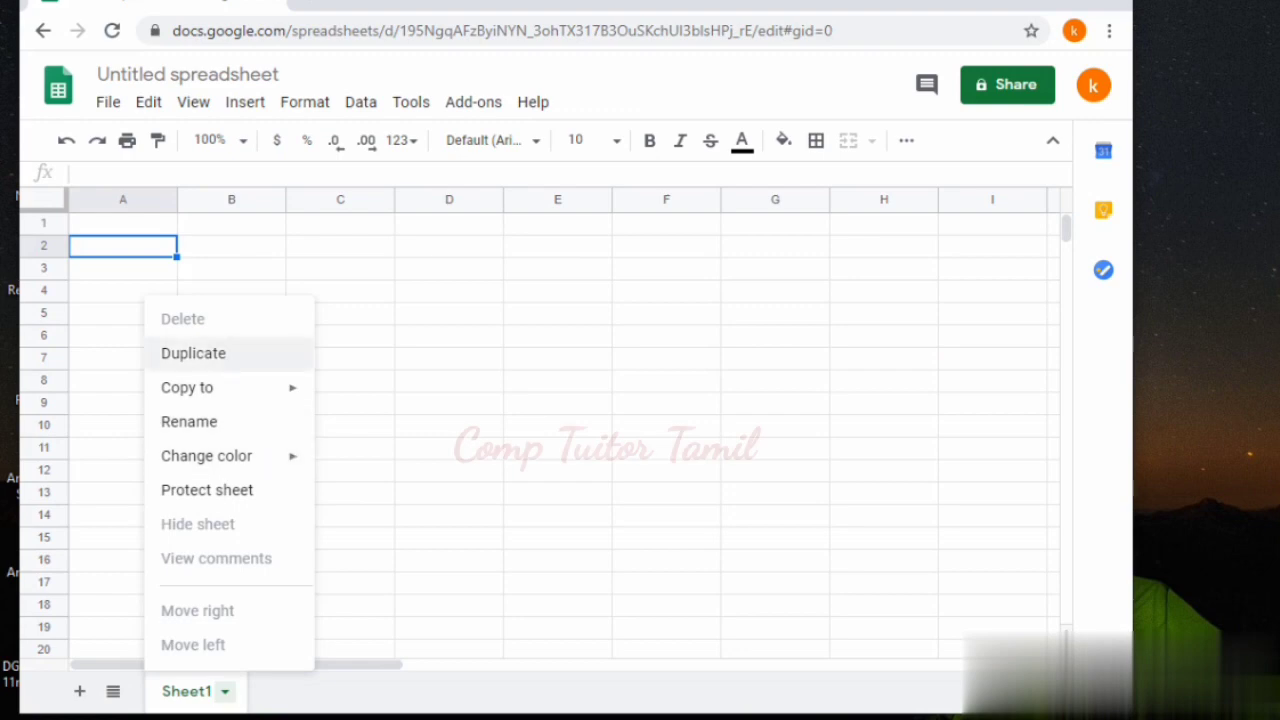
{"action": "left_click", "coordinate": [193, 353]}
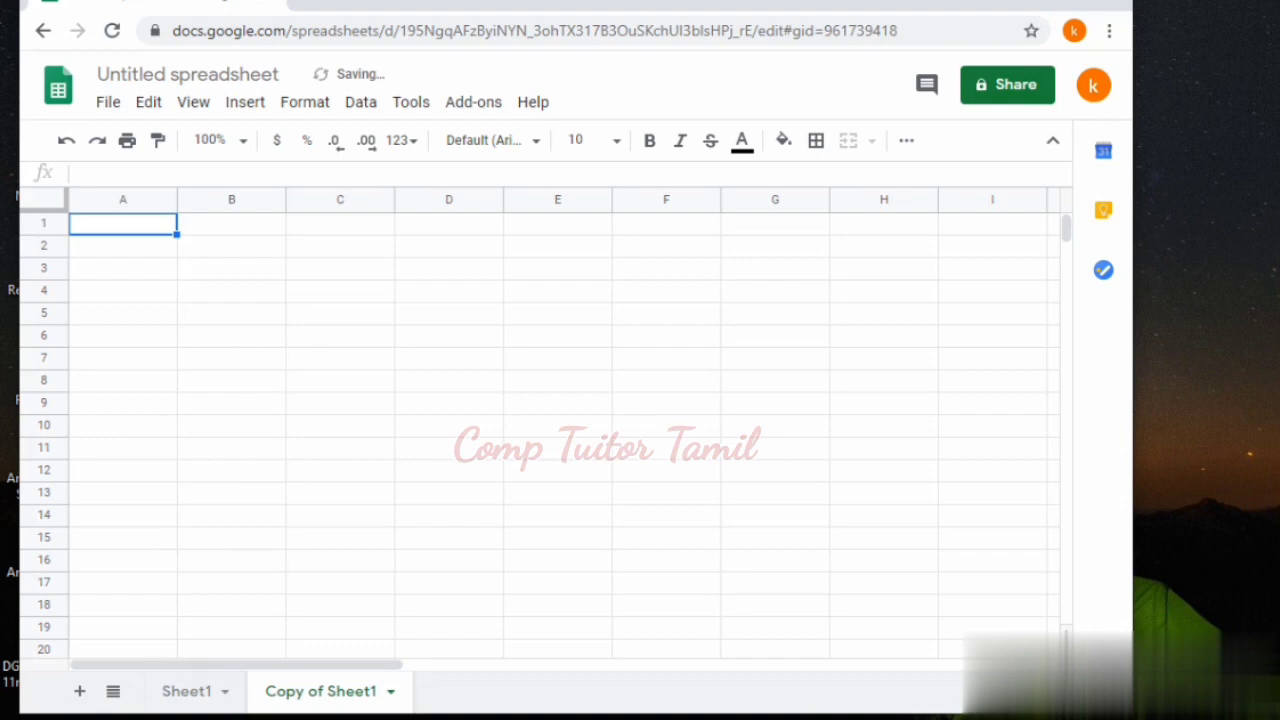
{"action": "left_click", "coordinate": [190, 691]}
{"action": "left_click", "coordinate": [225, 691]}
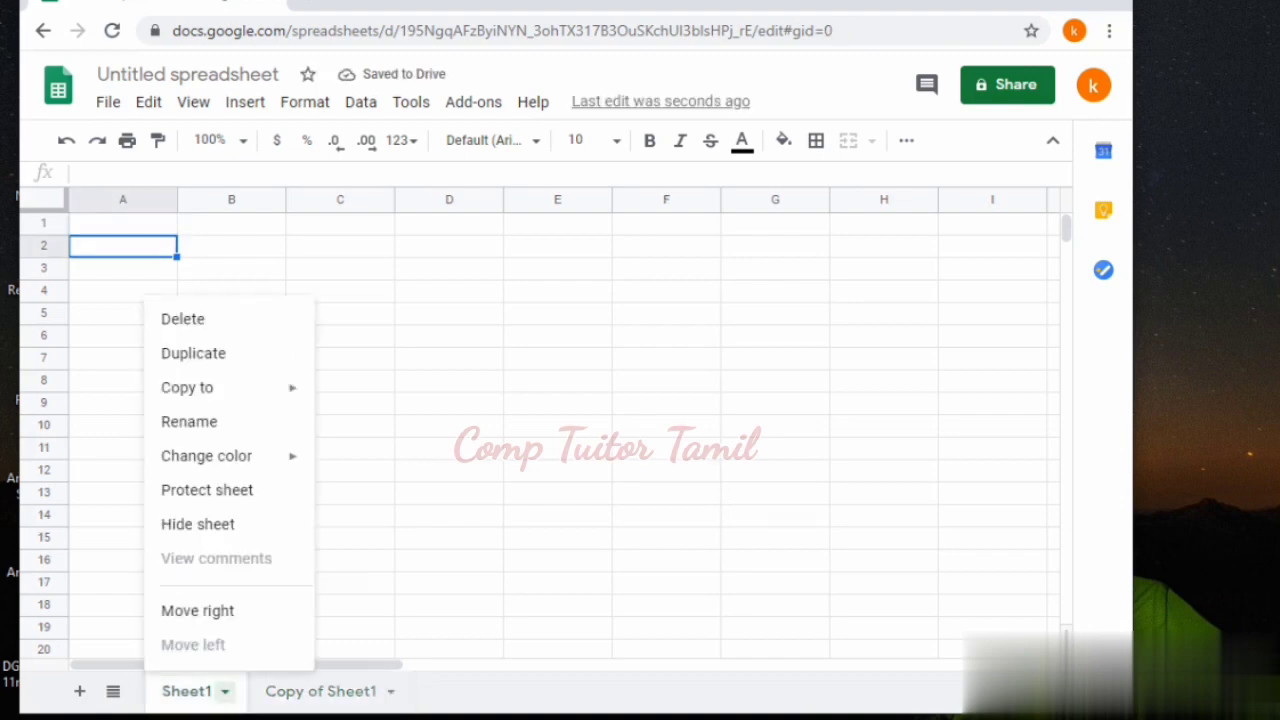
{"action": "left_click", "coordinate": [183, 317]}
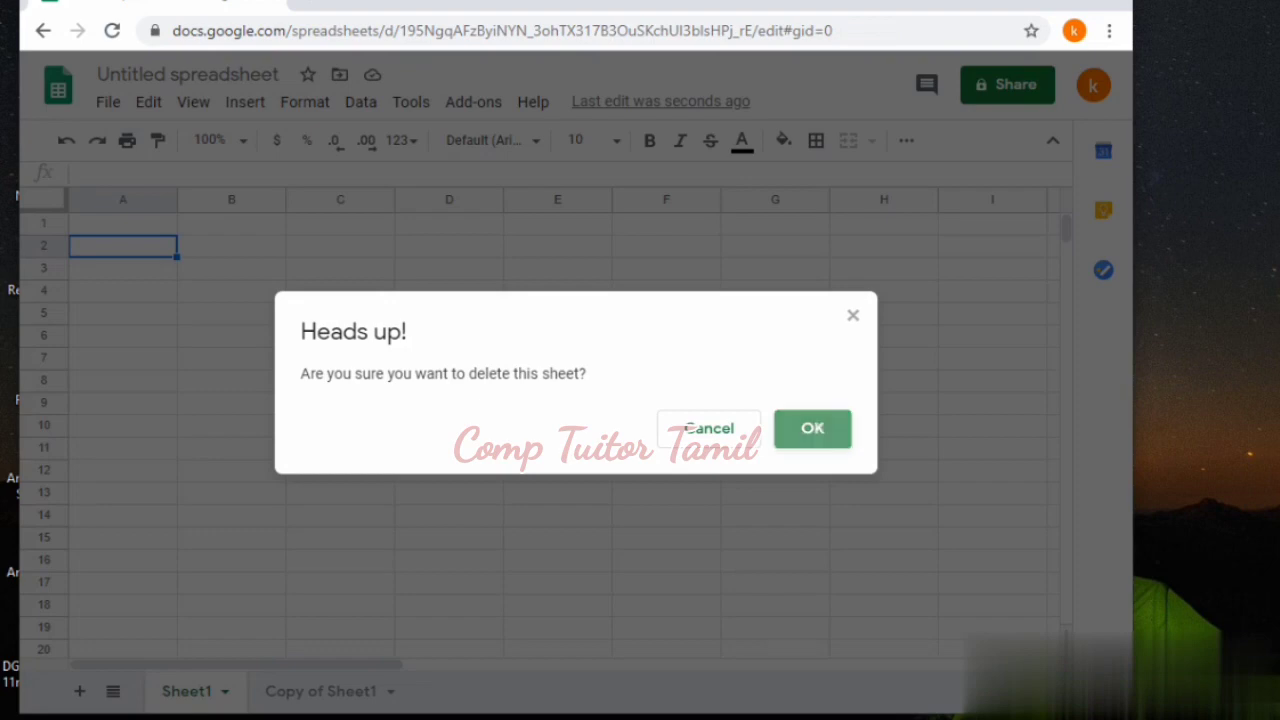
{"action": "left_click", "coordinate": [812, 428]}
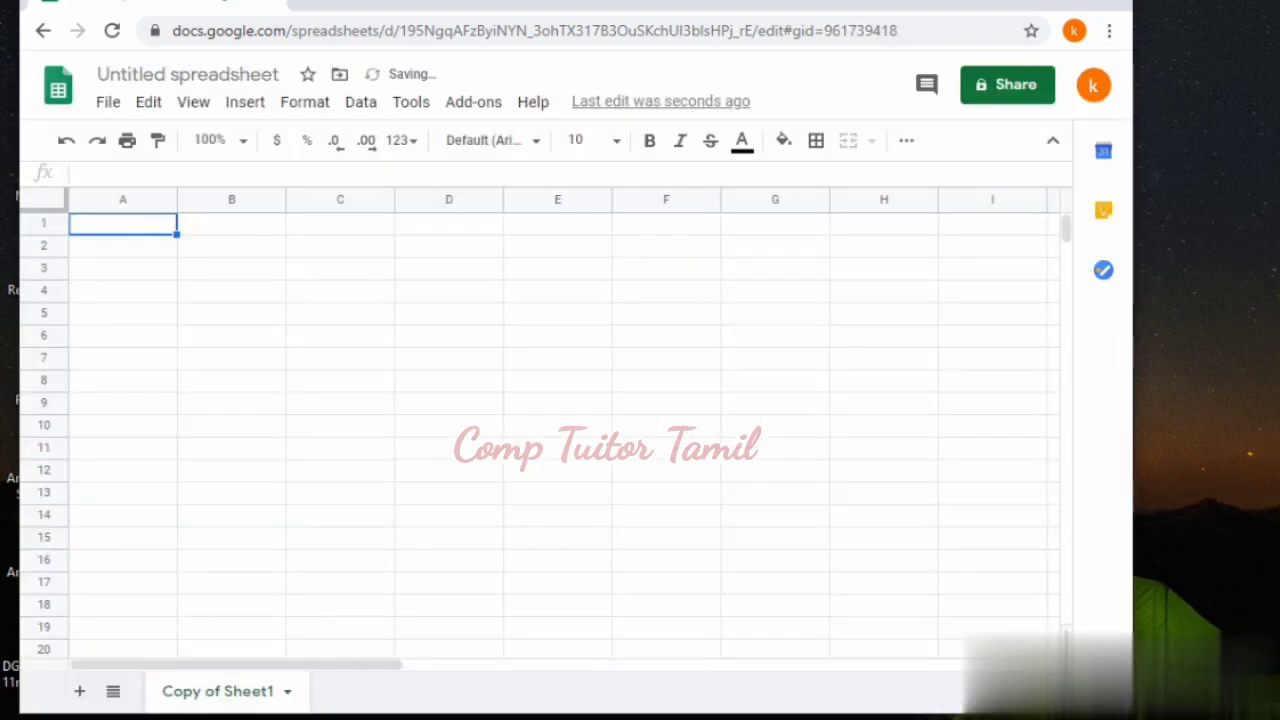
{"action": "left_click", "coordinate": [287, 691]}
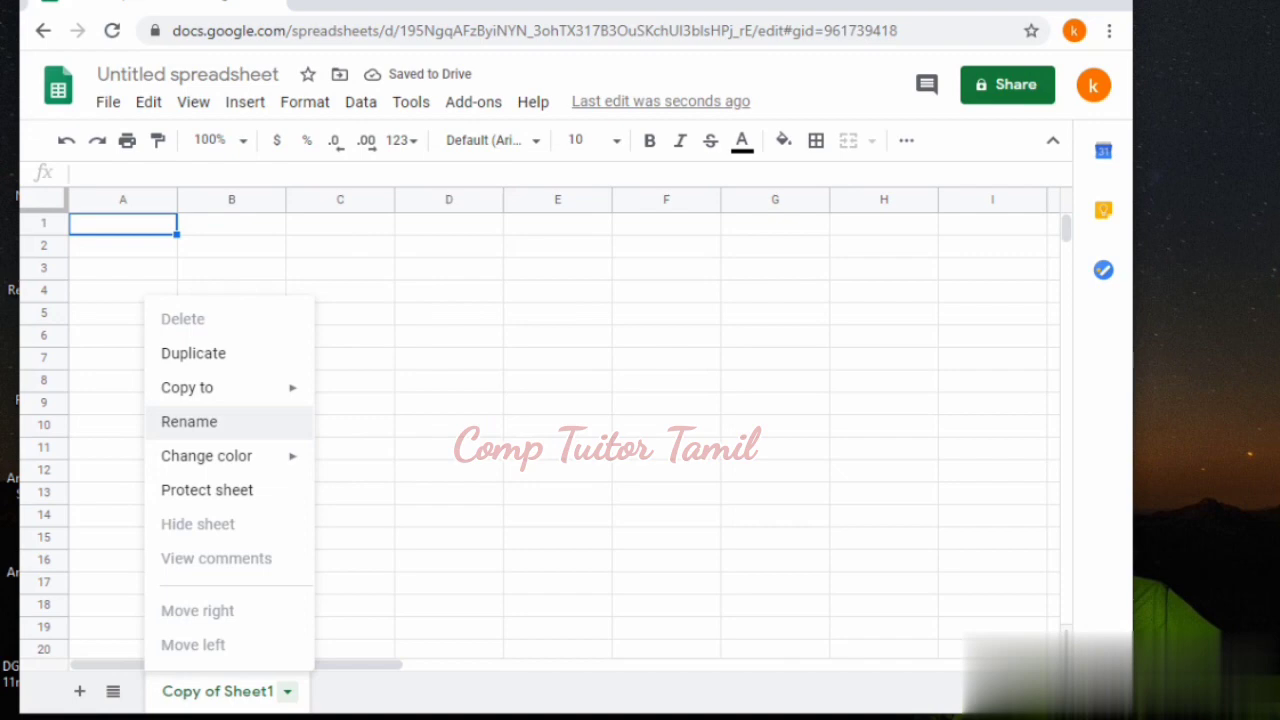
Step: Rename the Copy of Sheet1 tab to 'order details'
{"action": "left_click", "coordinate": [189, 421]}
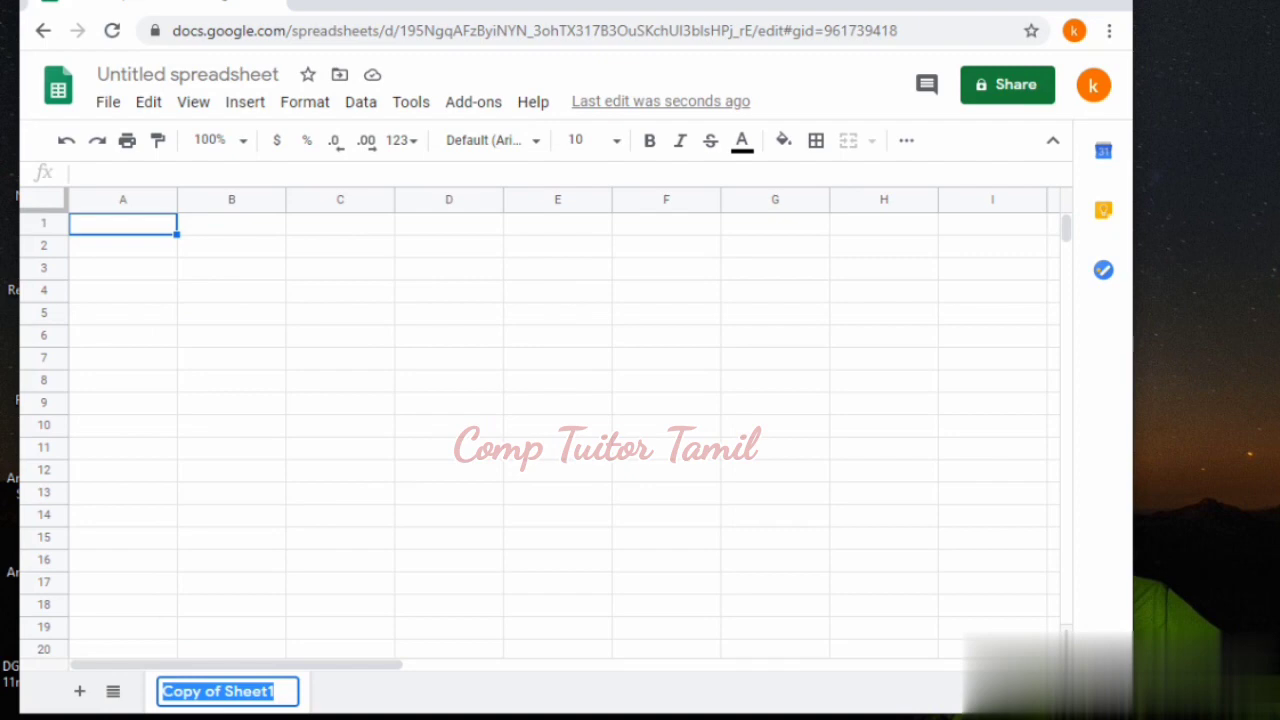
{"action": "type", "text": "order detail"}
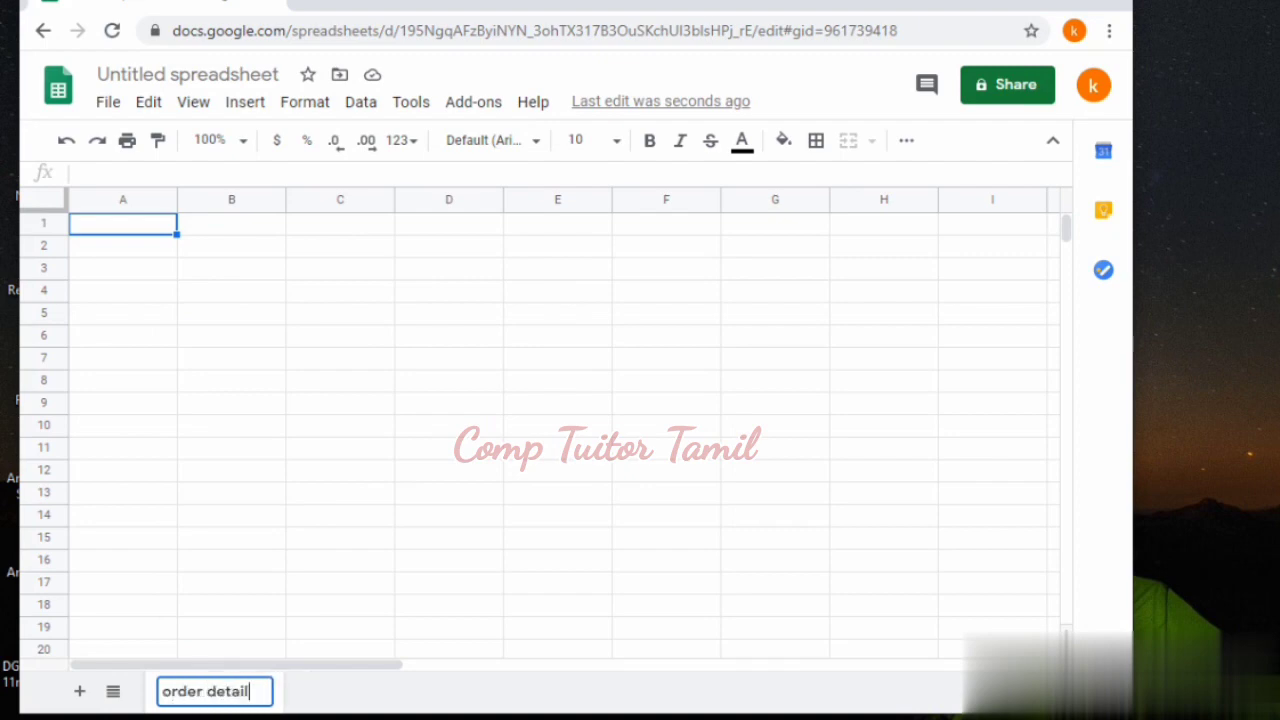
{"action": "type", "text": "s"}
{"action": "key", "text": "Return"}
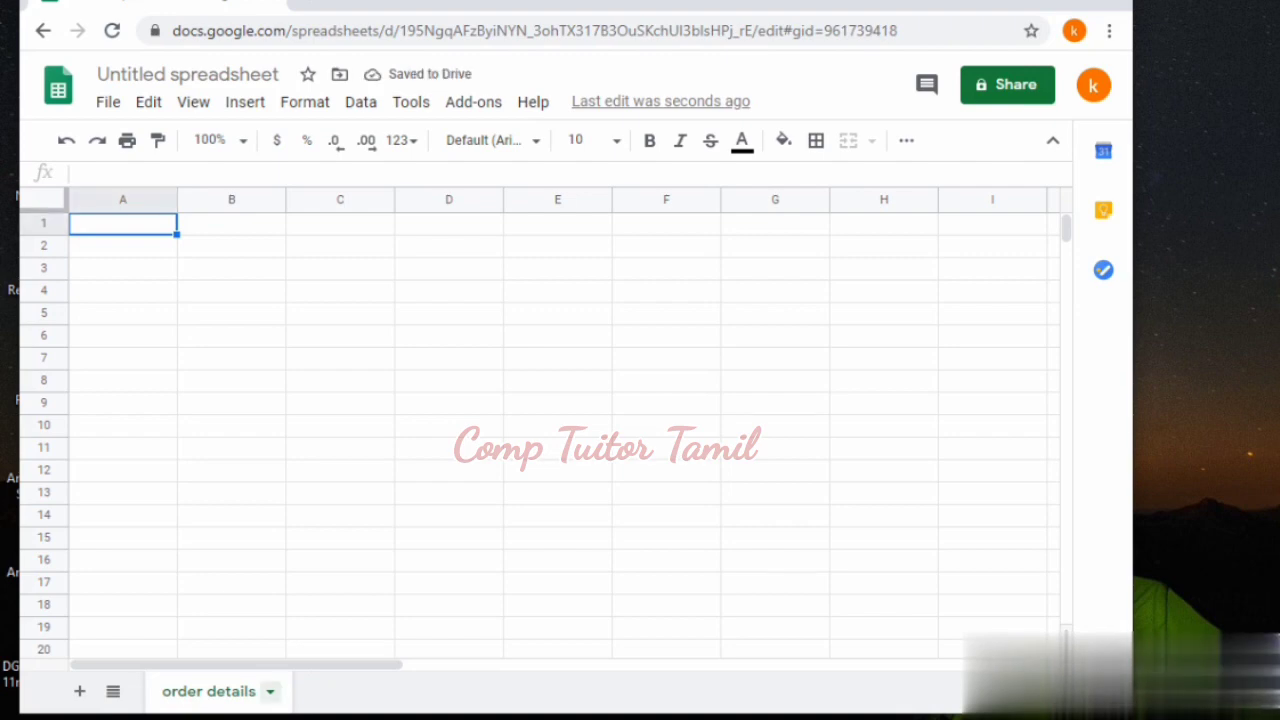
{"action": "left_click", "coordinate": [270, 691]}
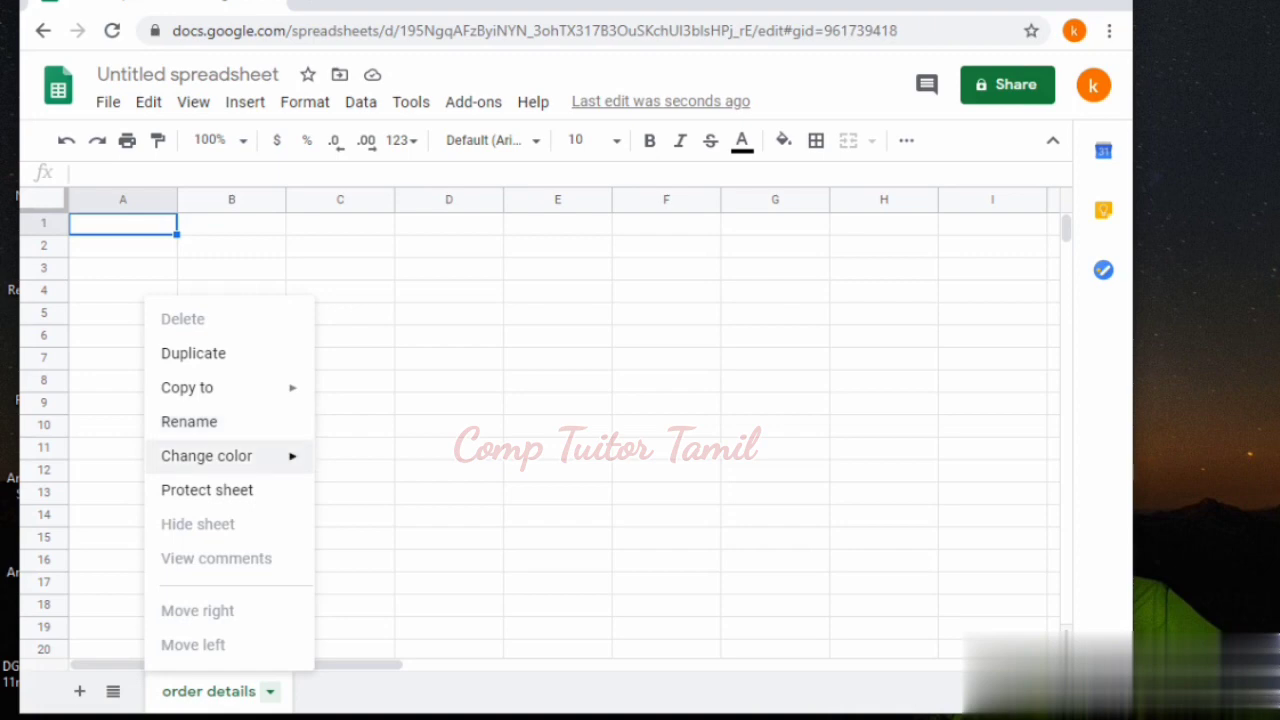
Step: Change the order details tab colour to blue
{"action": "mouse_move", "coordinate": [206, 455]}
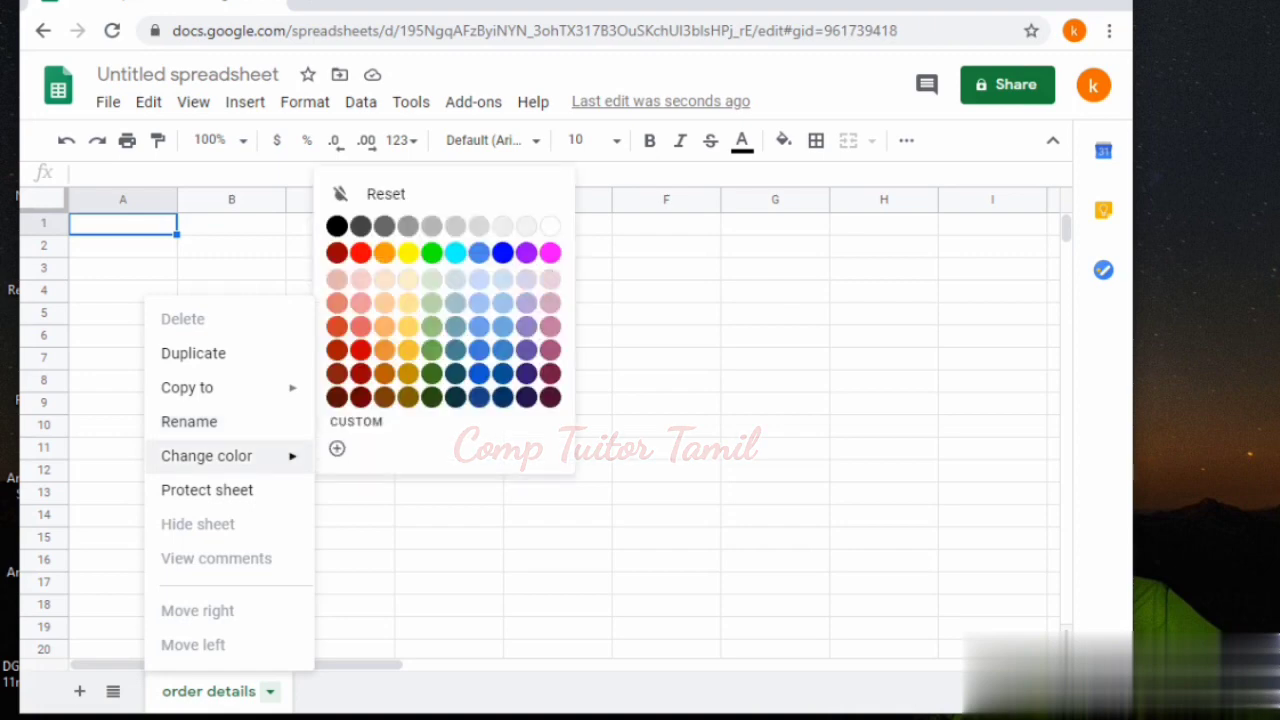
{"action": "left_click", "coordinate": [502, 252]}
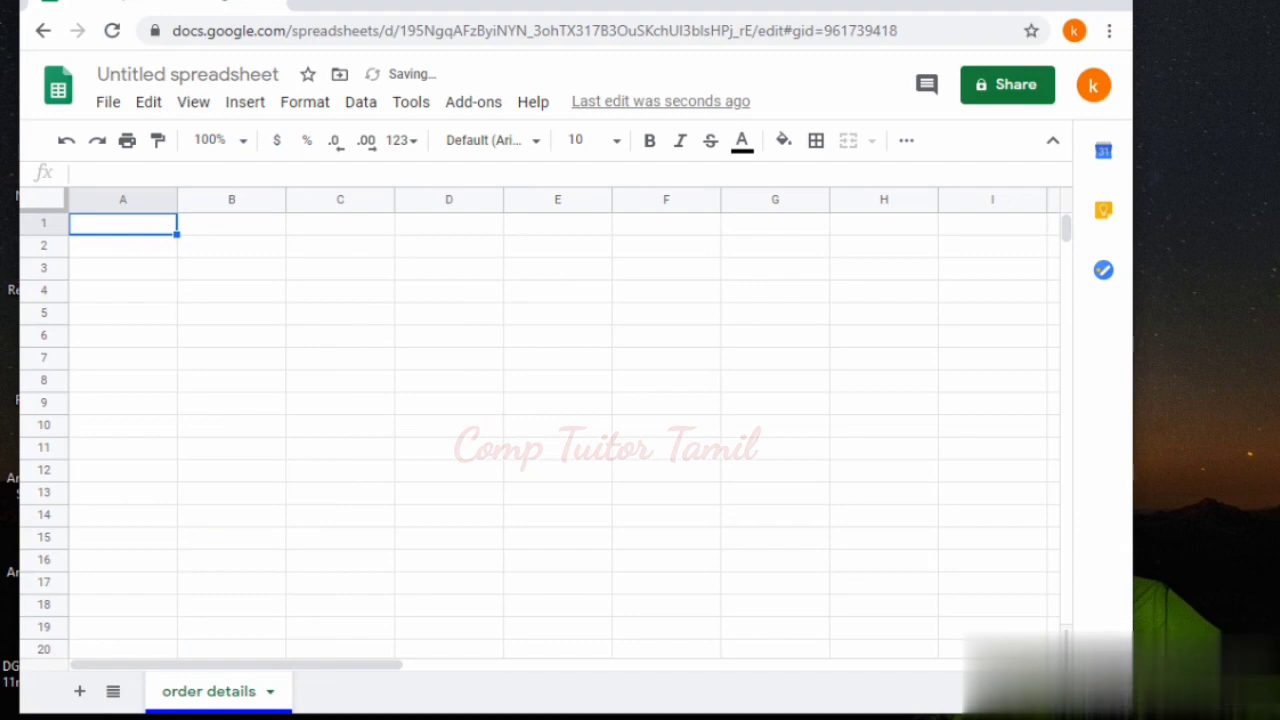
{"action": "left_click", "coordinate": [270, 691]}
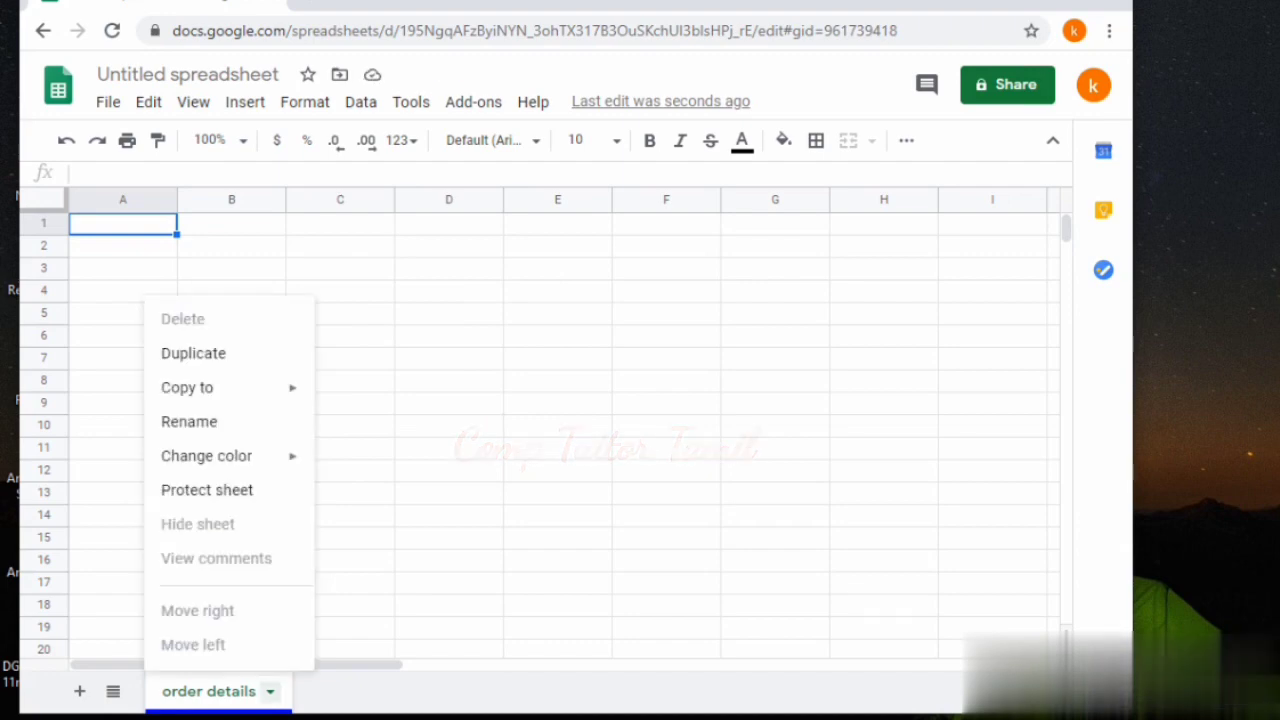
{"action": "left_click", "coordinate": [207, 489]}
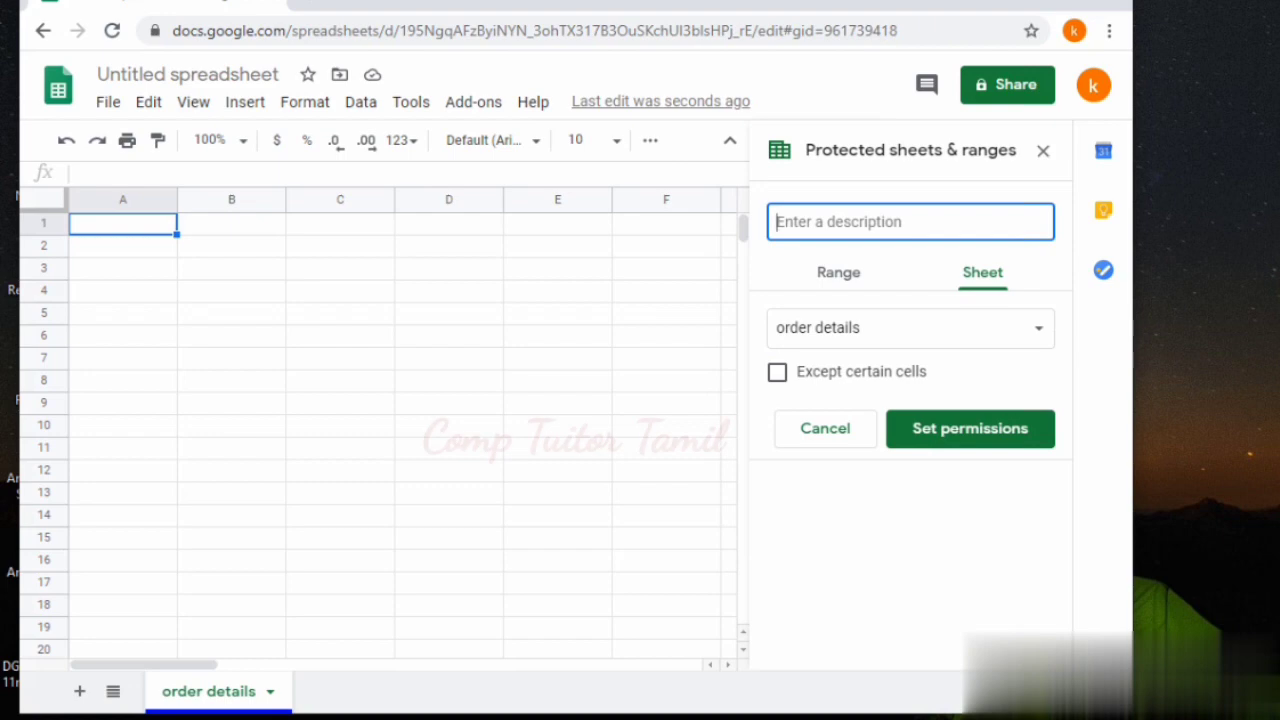
Step: Protect the whole order details sheet with the description 'confidential'
{"action": "type", "text": "confiden"}
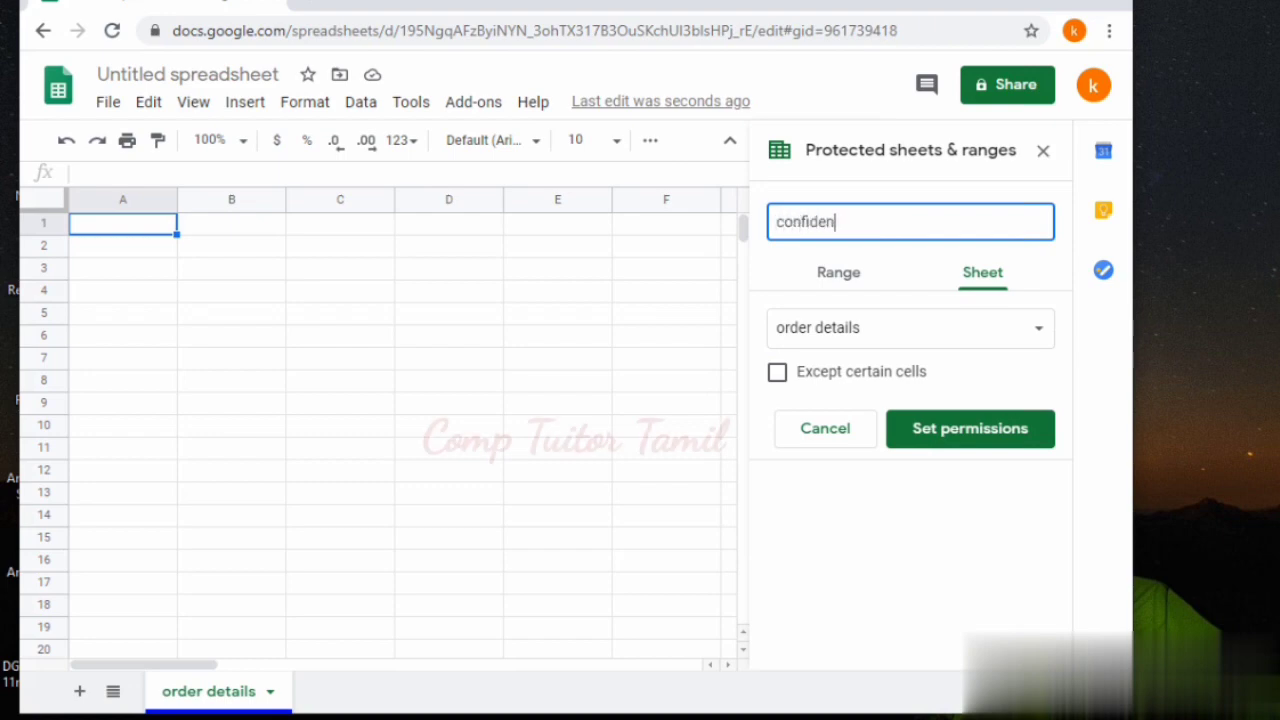
{"action": "type", "text": "tial"}
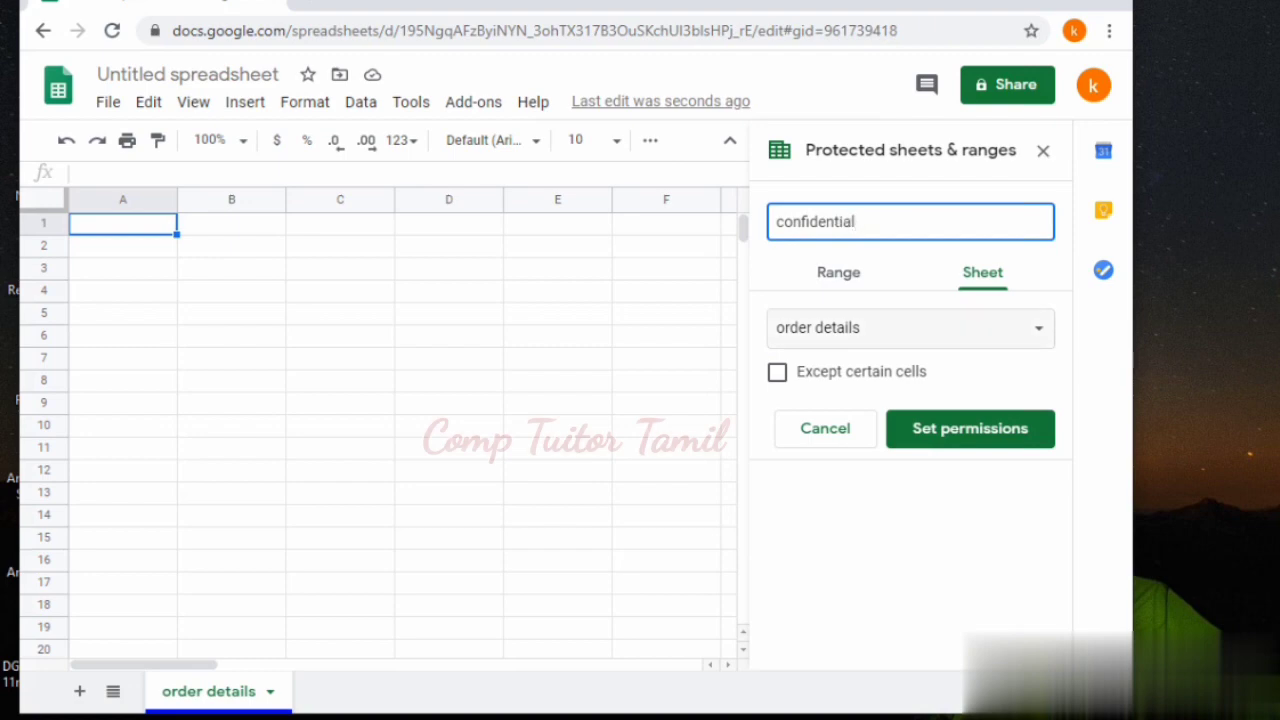
{"action": "left_click", "coordinate": [910, 327]}
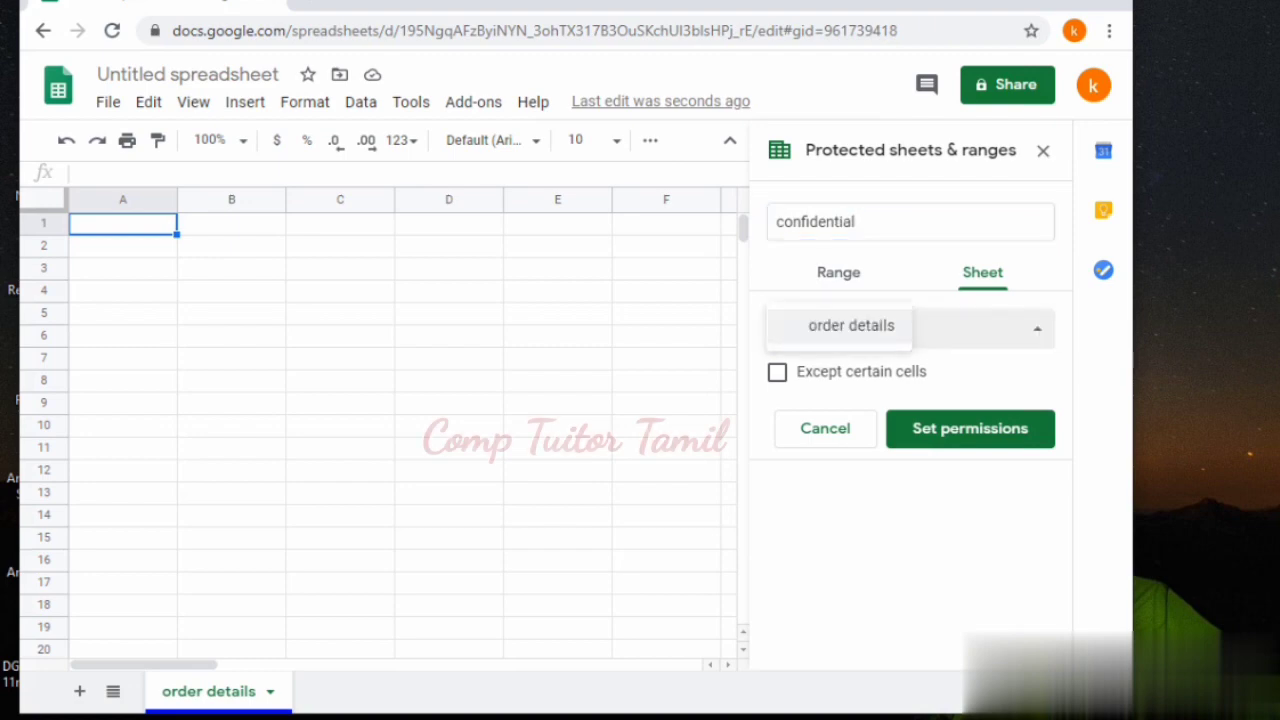
{"action": "left_click", "coordinate": [818, 327]}
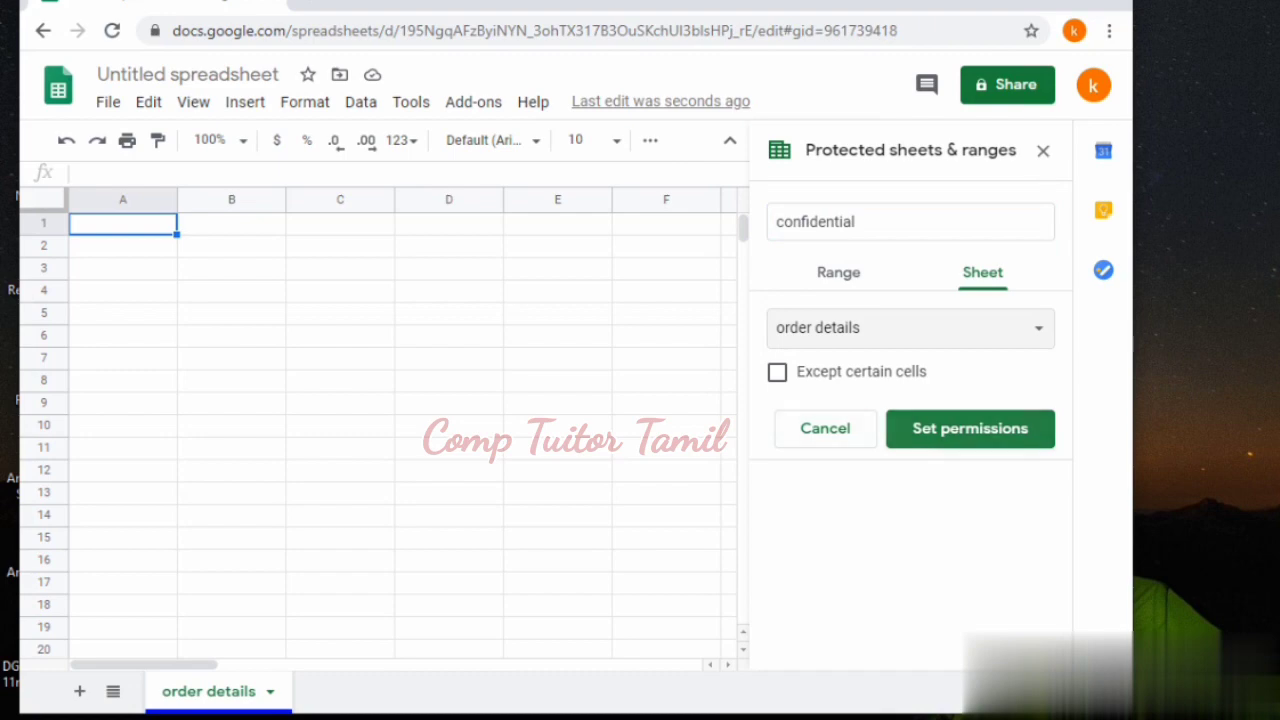
{"action": "left_click", "coordinate": [970, 428]}
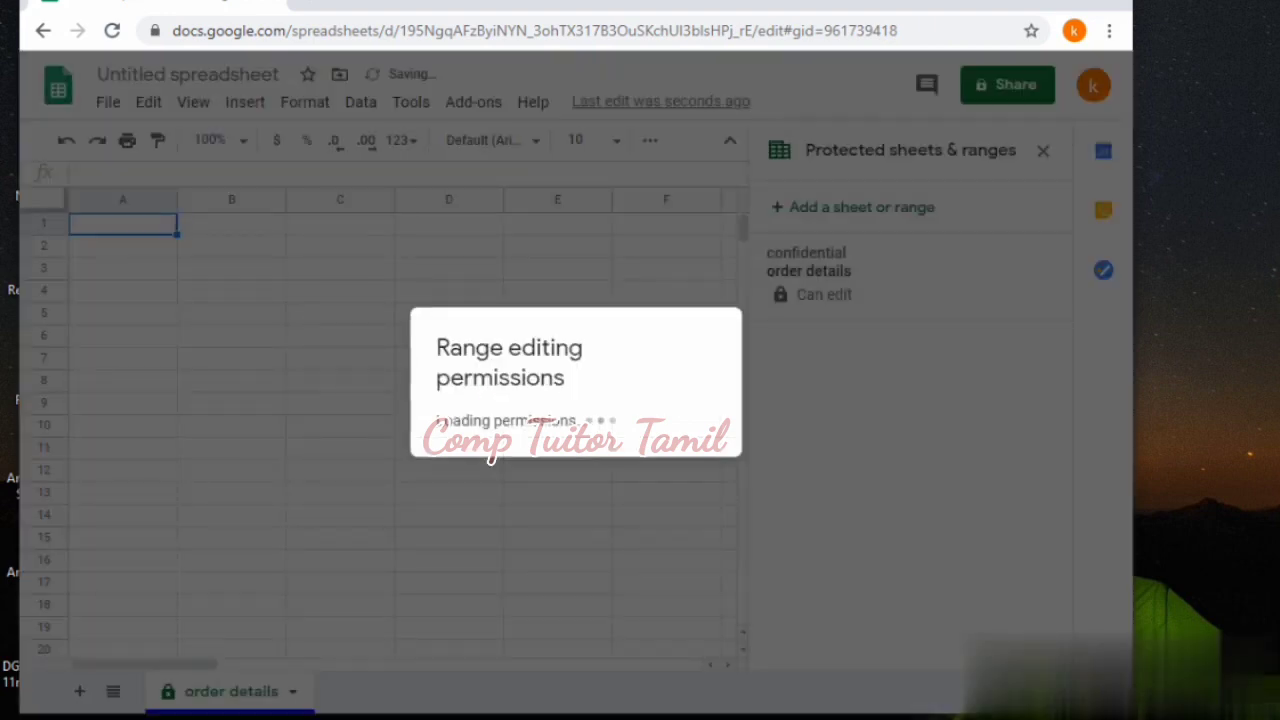
{"action": "left_click", "coordinate": [748, 488]}
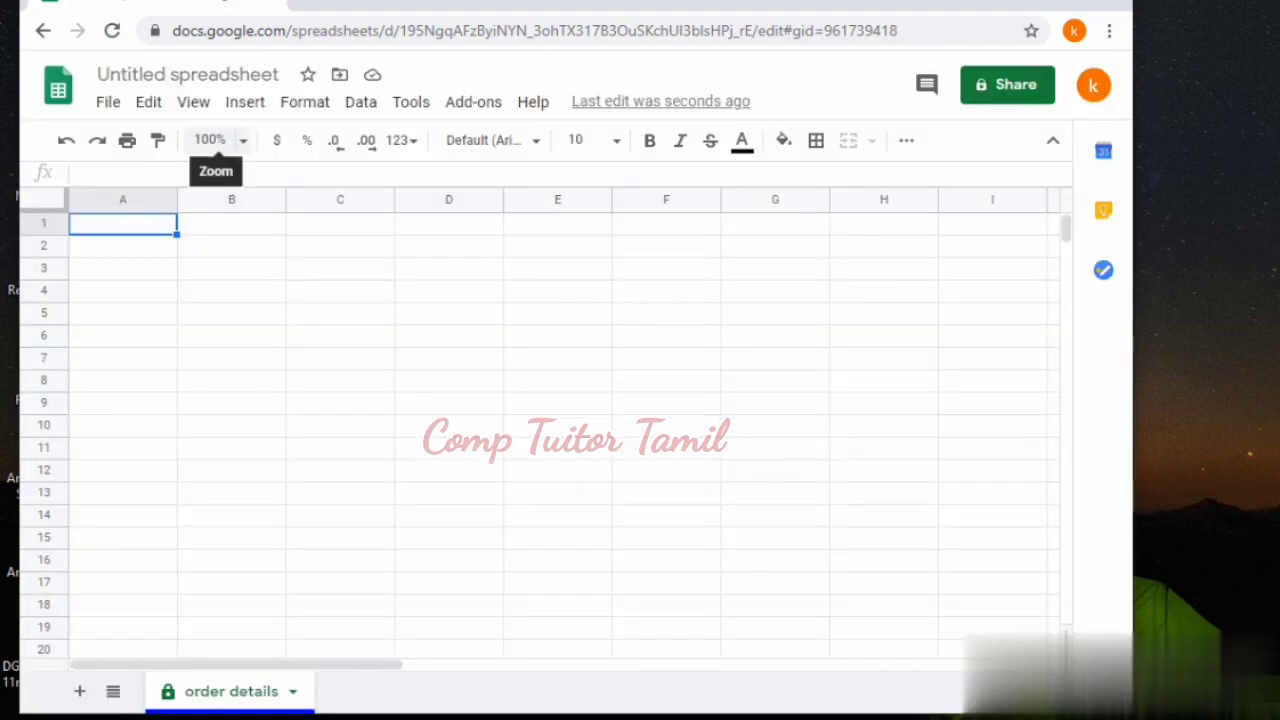
Step: Enter product code 56987, 'order qtry' 5000 and rate 600 in rows 1–3
{"action": "type", "text": "product code"}
{"action": "key", "text": "Return"}
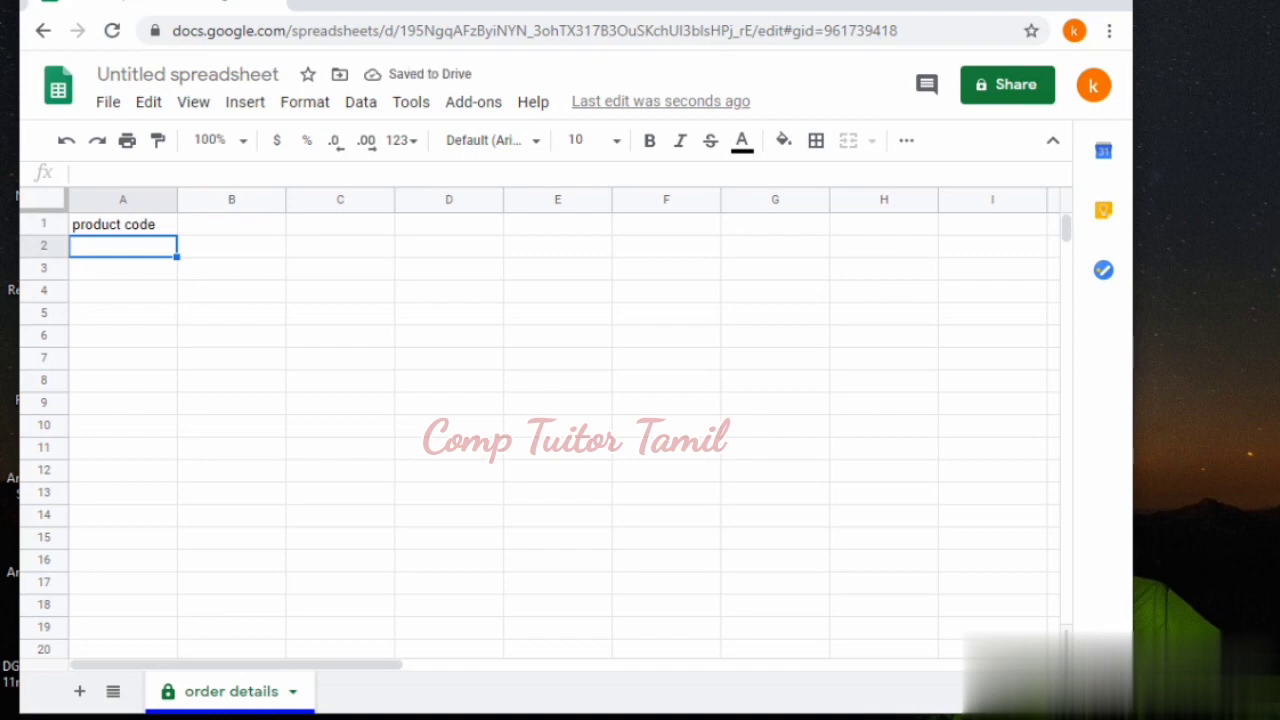
{"action": "key", "text": "Up"}
{"action": "key", "text": "Tab"}
{"action": "type", "text": "5698"}
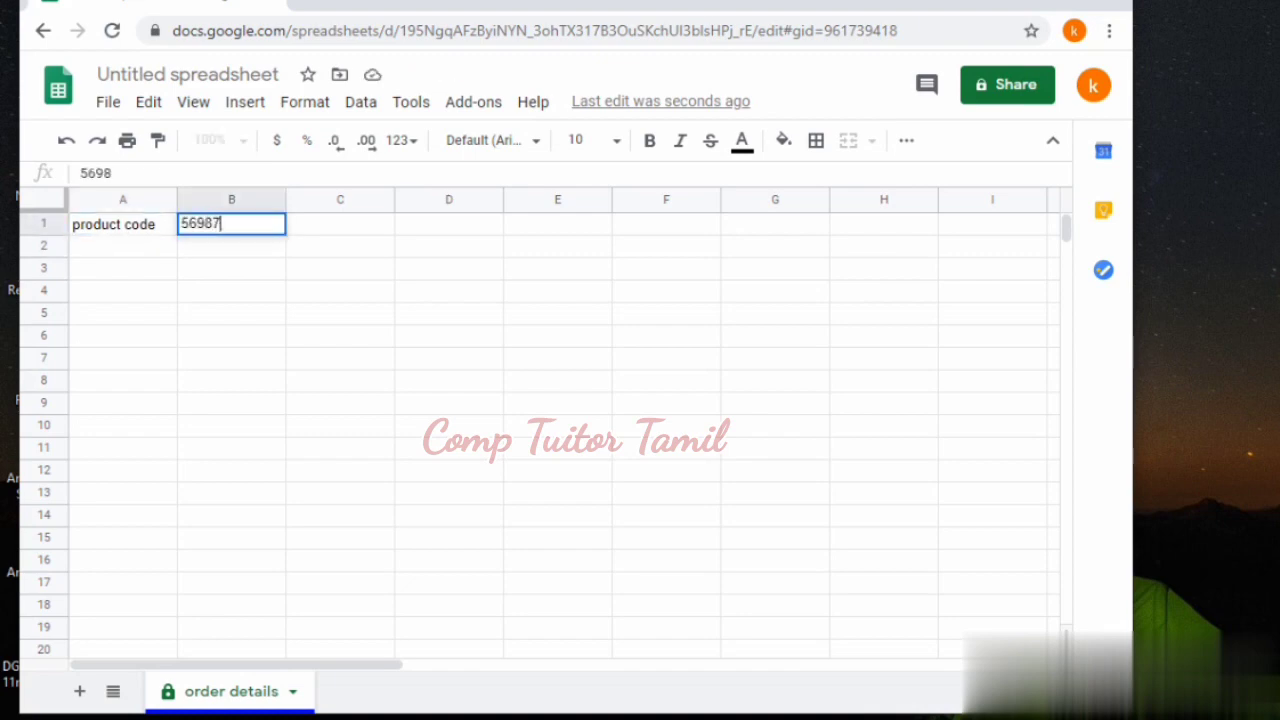
{"action": "type", "text": "7"}
{"action": "key", "text": "Return"}
{"action": "type", "text": "order"}
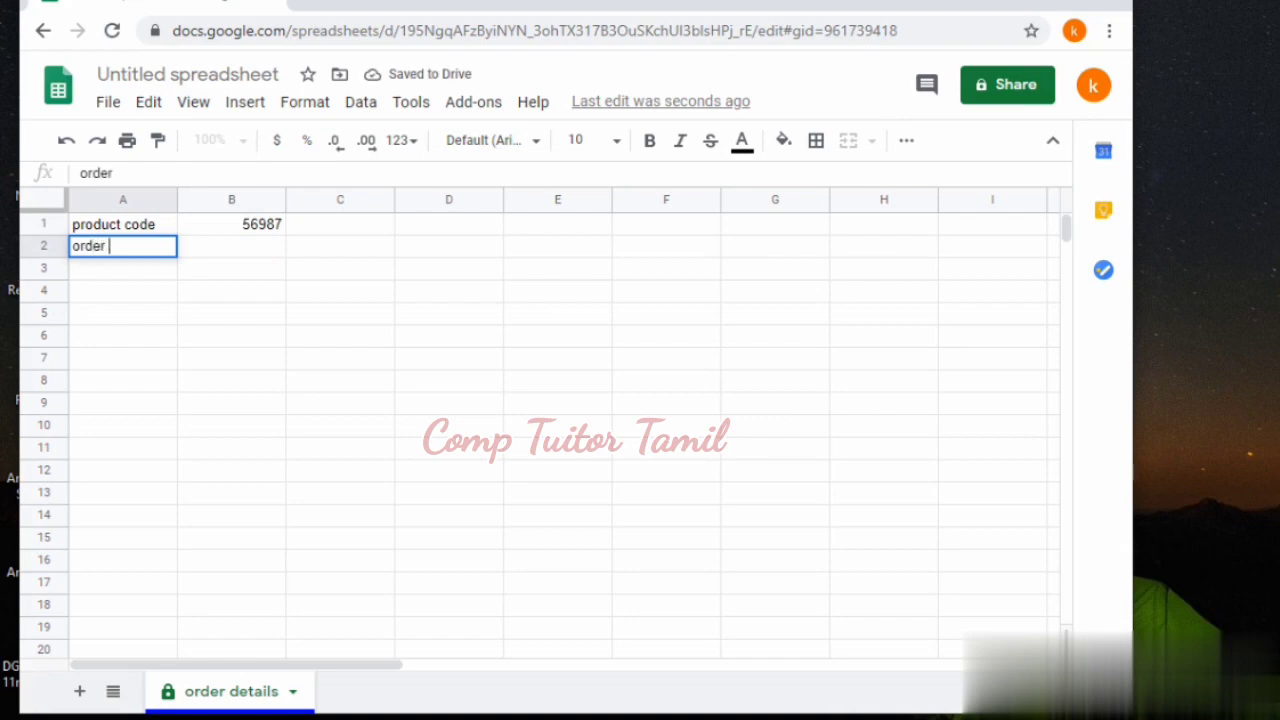
{"action": "type", "text": " qtry"}
{"action": "key", "text": "Tab"}
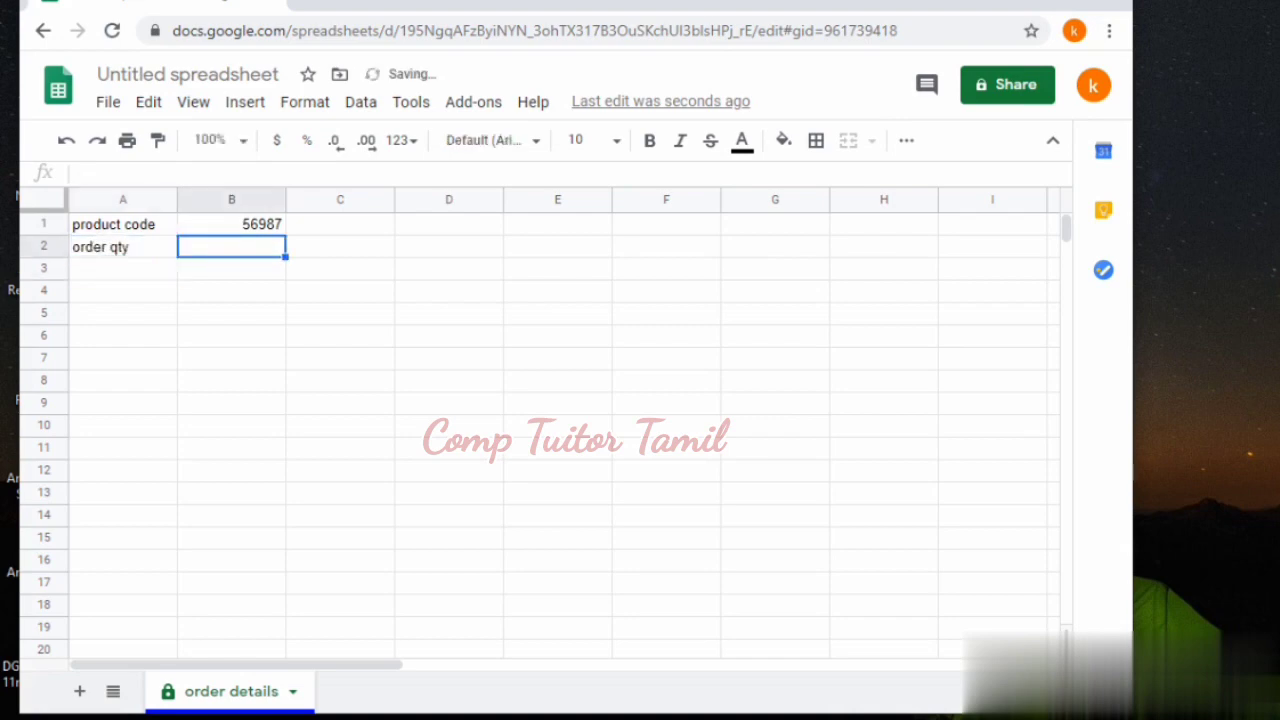
{"action": "type", "text": "5000"}
{"action": "key", "text": "Return"}
{"action": "type", "text": "rate"}
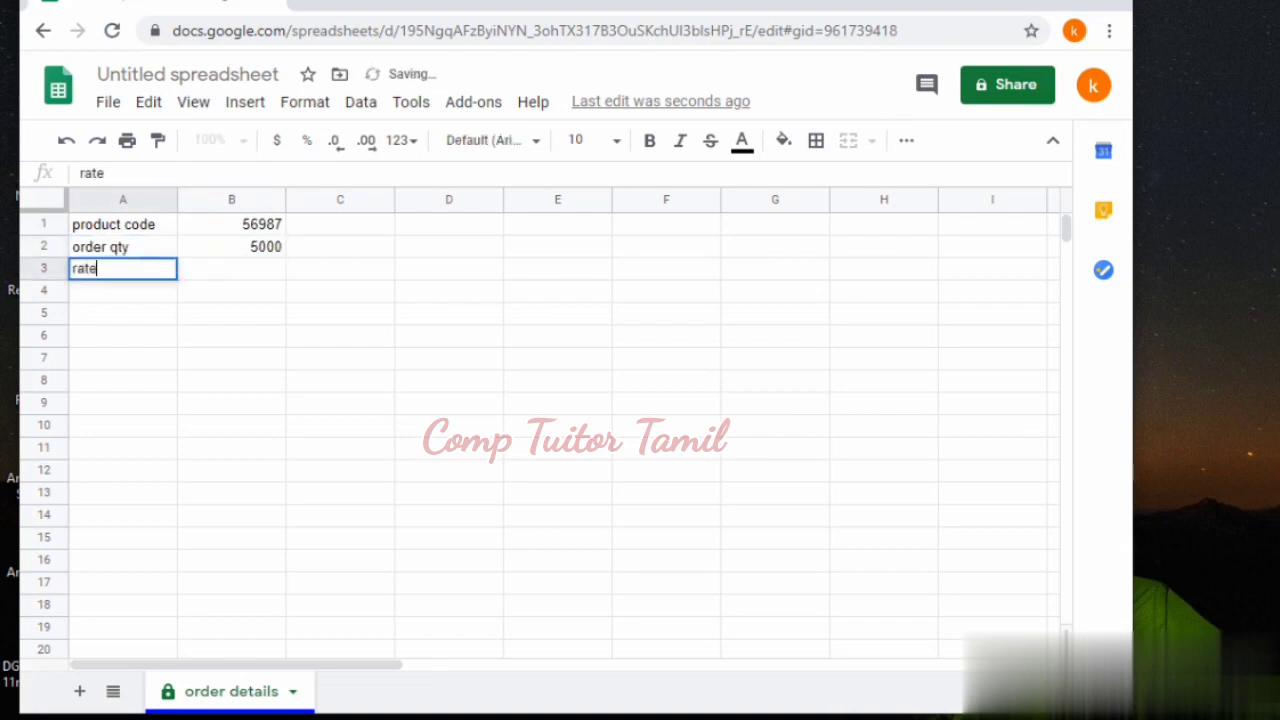
{"action": "key", "text": "Tab"}
{"action": "type", "text": "600"}
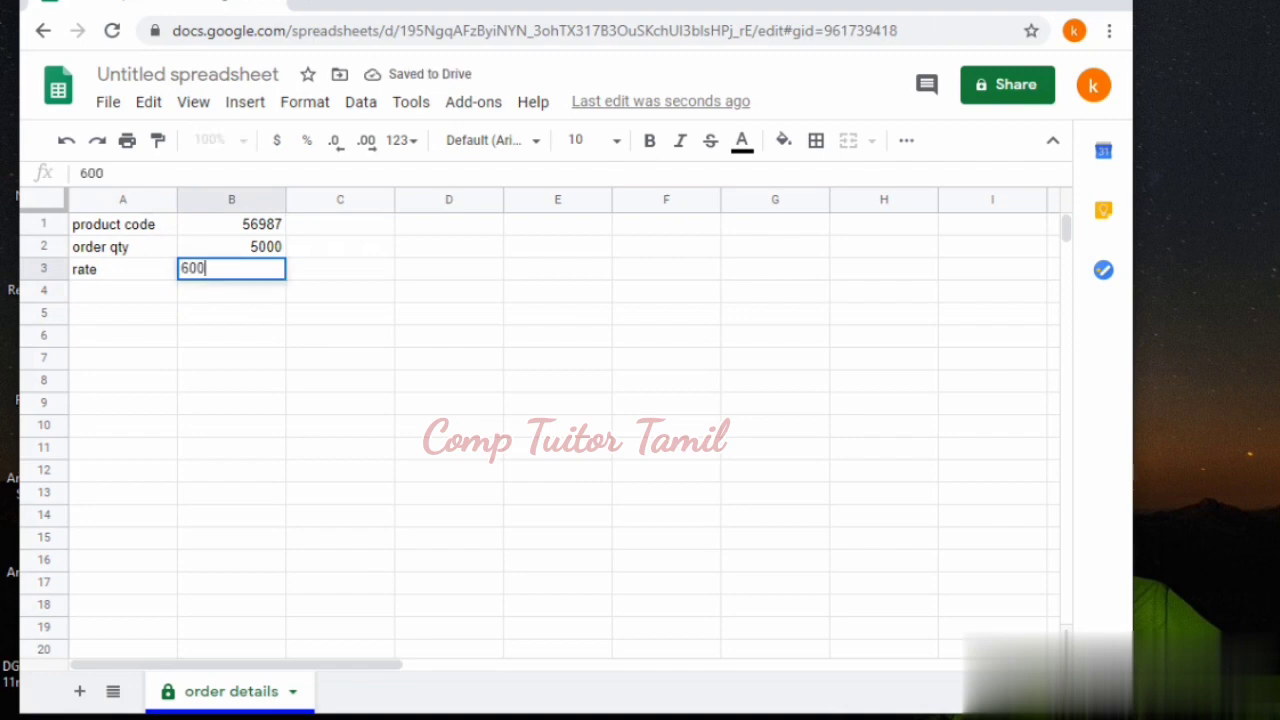
{"action": "key", "text": "Return"}
Step: Add customer 'abc co. ltd' and an 'order value' label, starting a formula in B5
{"action": "type", "text": "customer"}
{"action": "key", "text": "Return"}
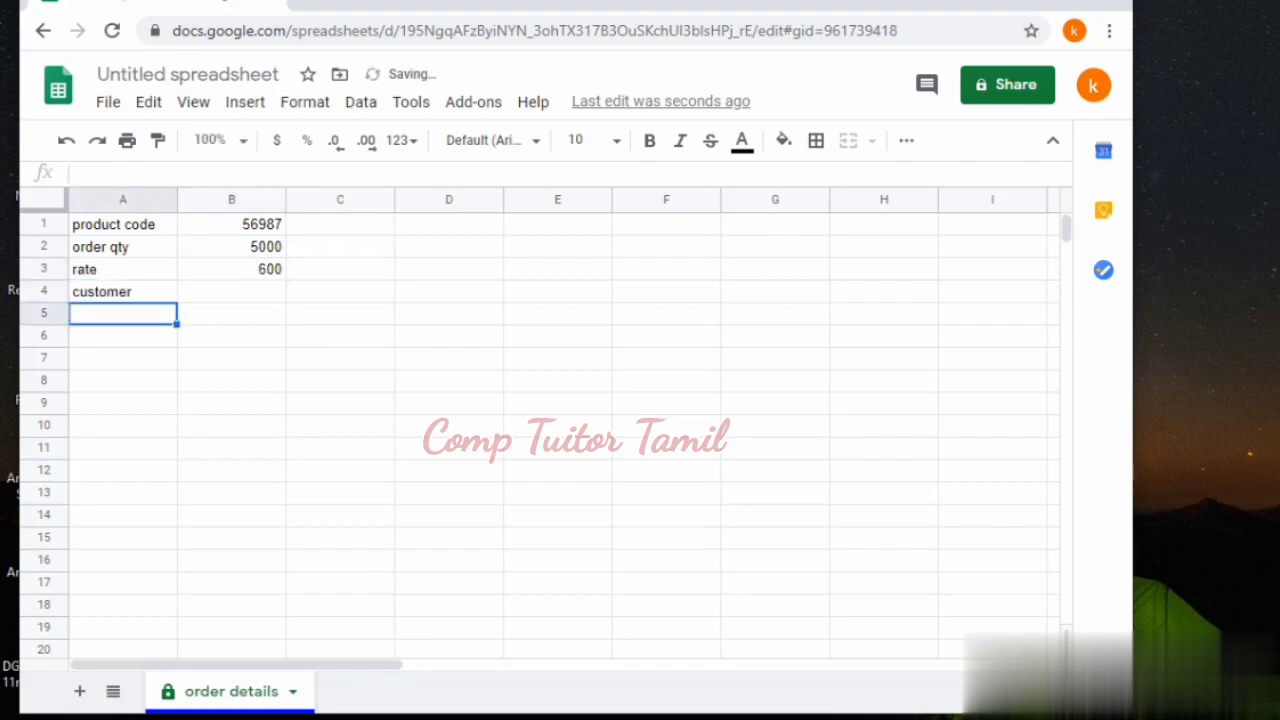
{"action": "key", "text": "Up"}
{"action": "key", "text": "Right"}
{"action": "type", "text": "abc co. ltd"}
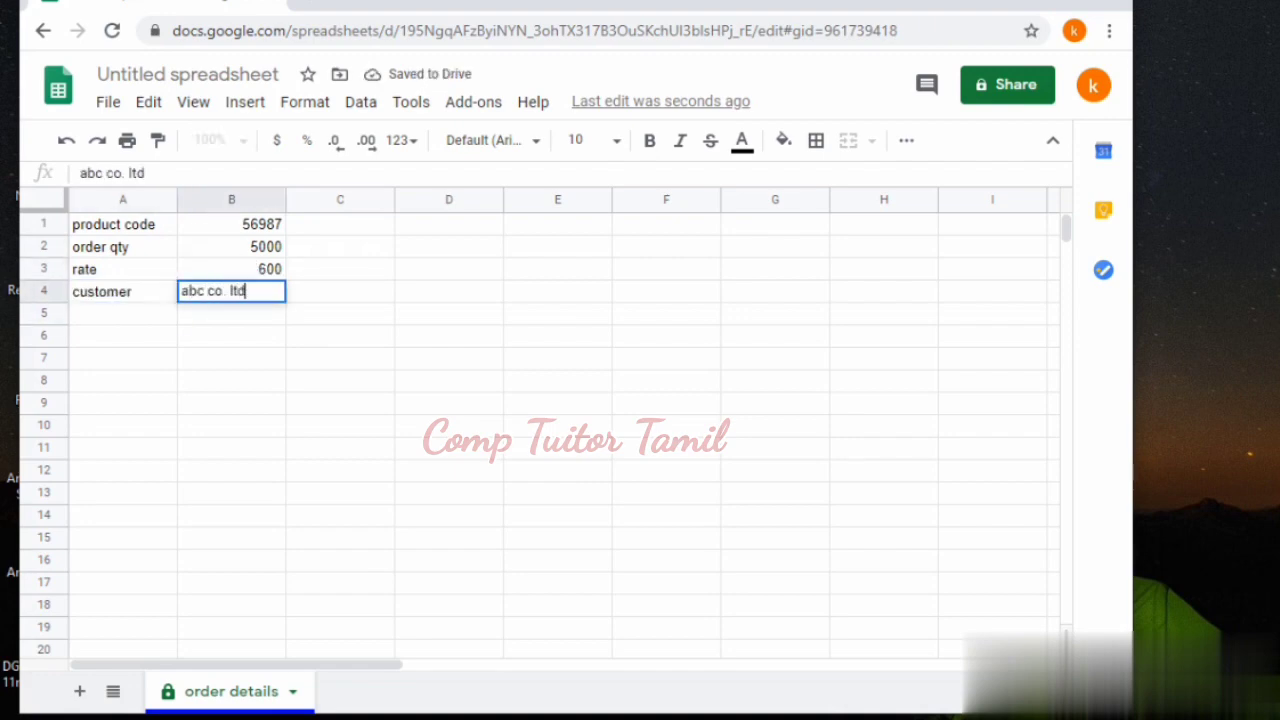
{"action": "key", "text": "Return"}
{"action": "type", "text": "order val"}
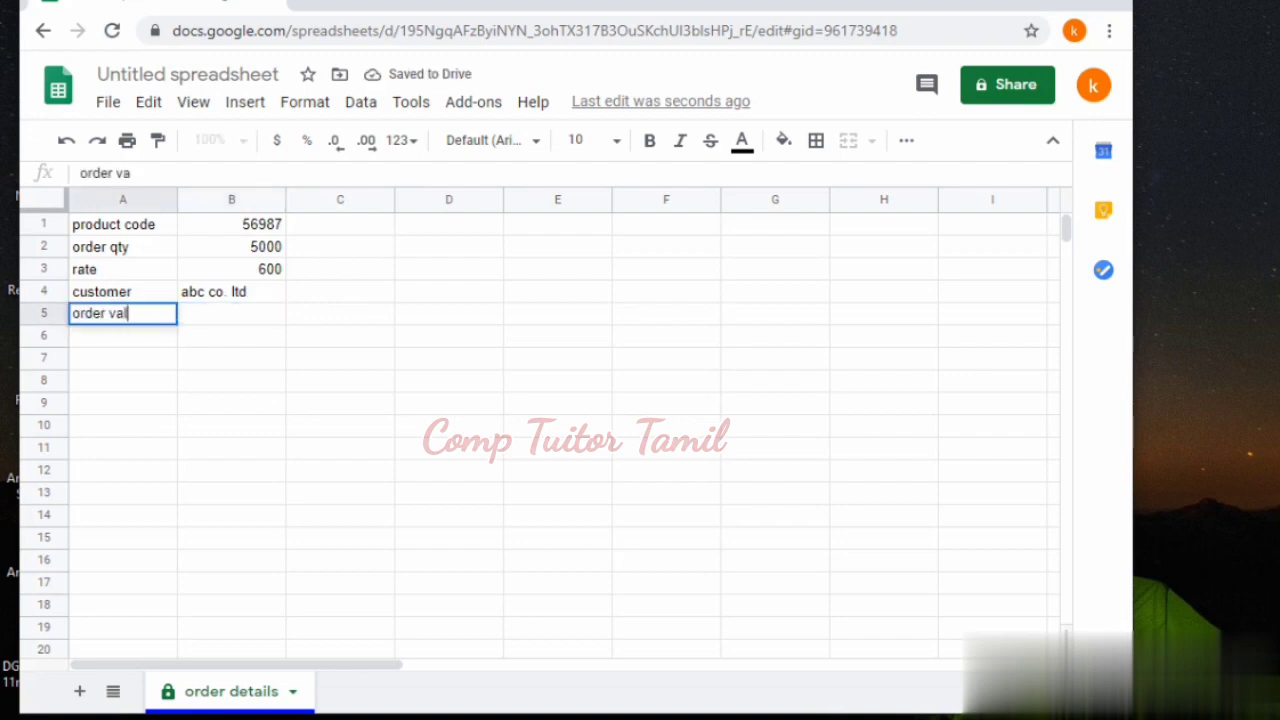
{"action": "type", "text": "ue"}
{"action": "key", "text": "Return"}
{"action": "key", "text": "Up"}
{"action": "key", "text": "Right"}
{"action": "type", "text": "+"}
{"action": "key", "text": "Up"}
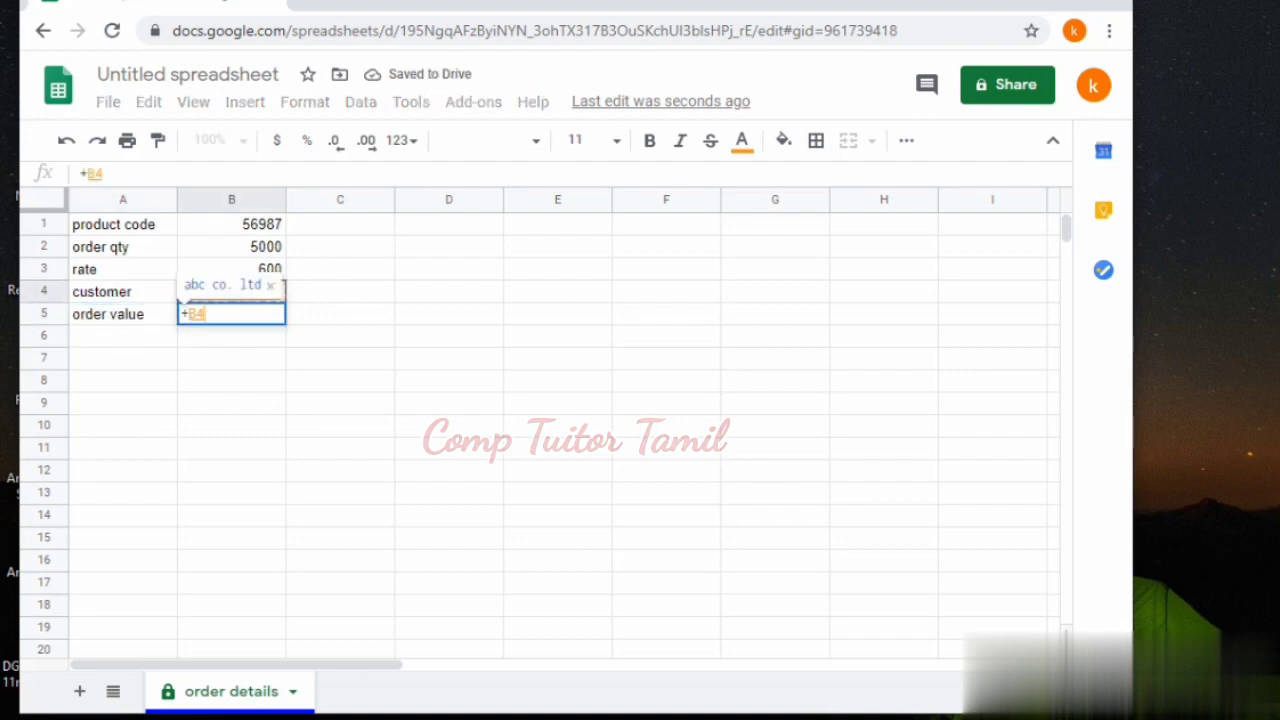
Step: Finish the B5 formula as =B2*B3 so order value shows 3000000, then verify it
{"action": "key", "text": "Up"}
{"action": "key", "text": "Up"}
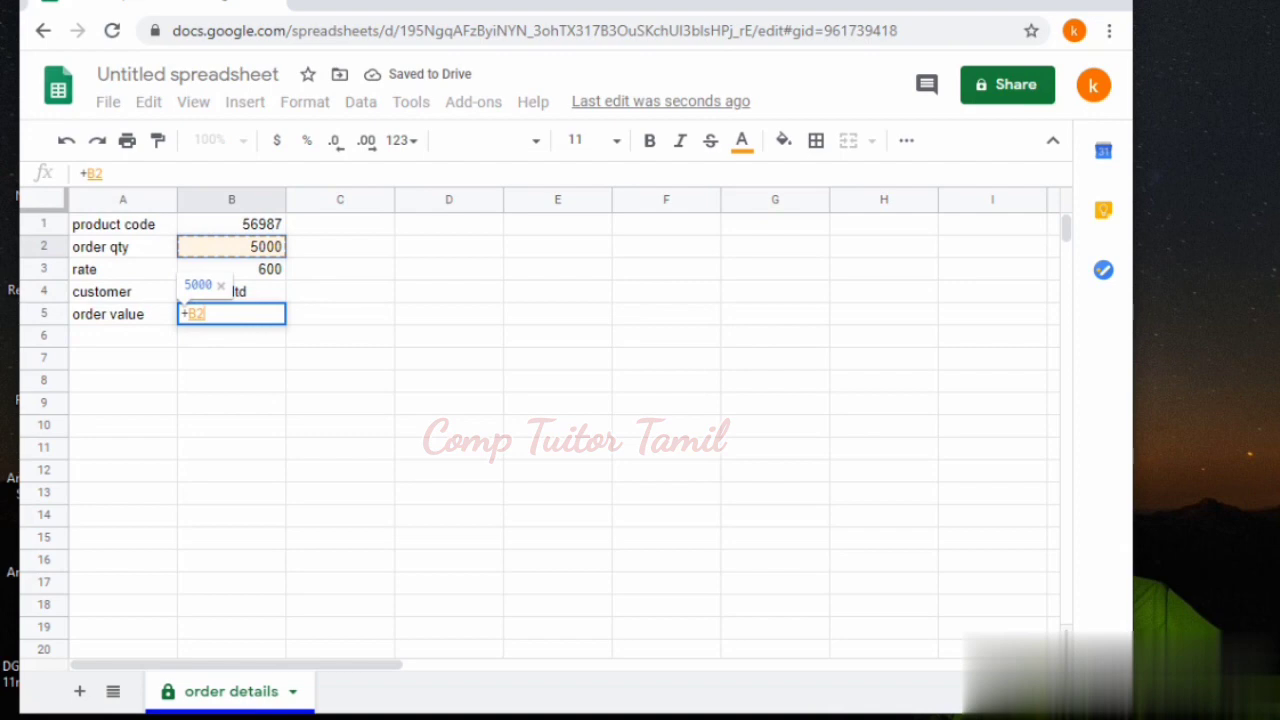
{"action": "type", "text": "*"}
{"action": "key", "text": "Up"}
{"action": "key", "text": "Up"}
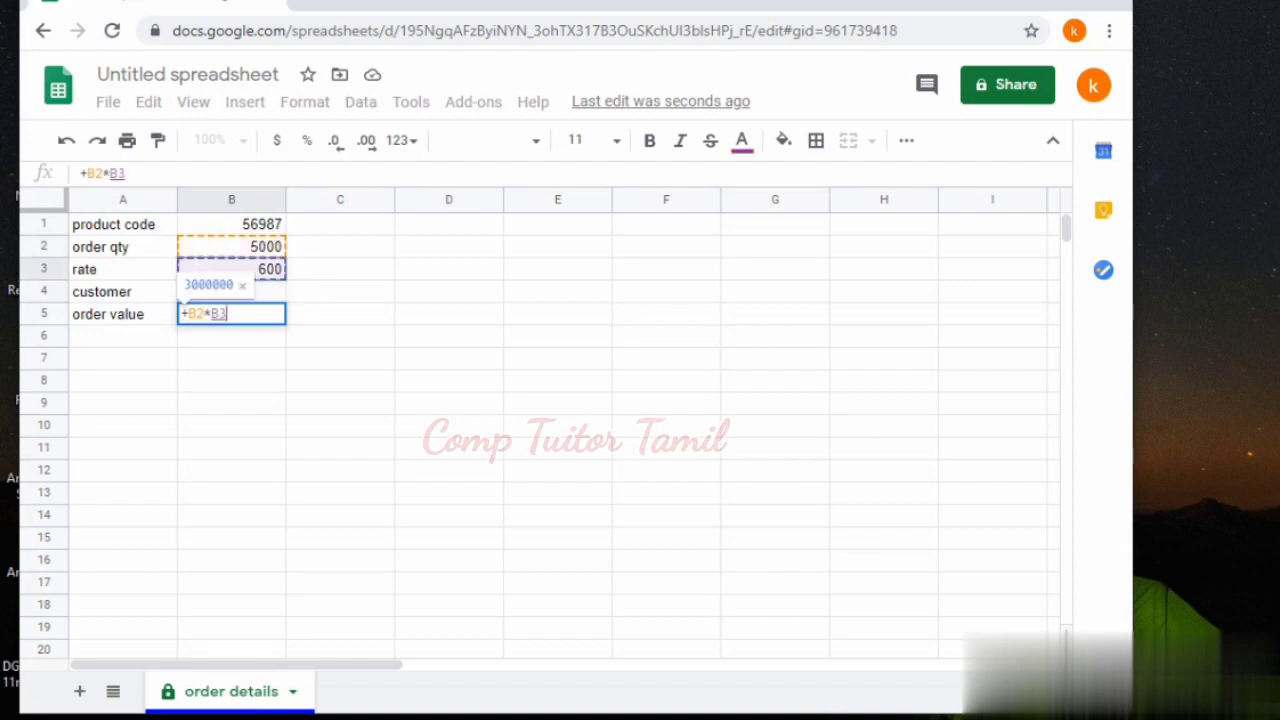
{"action": "key", "text": "Return"}
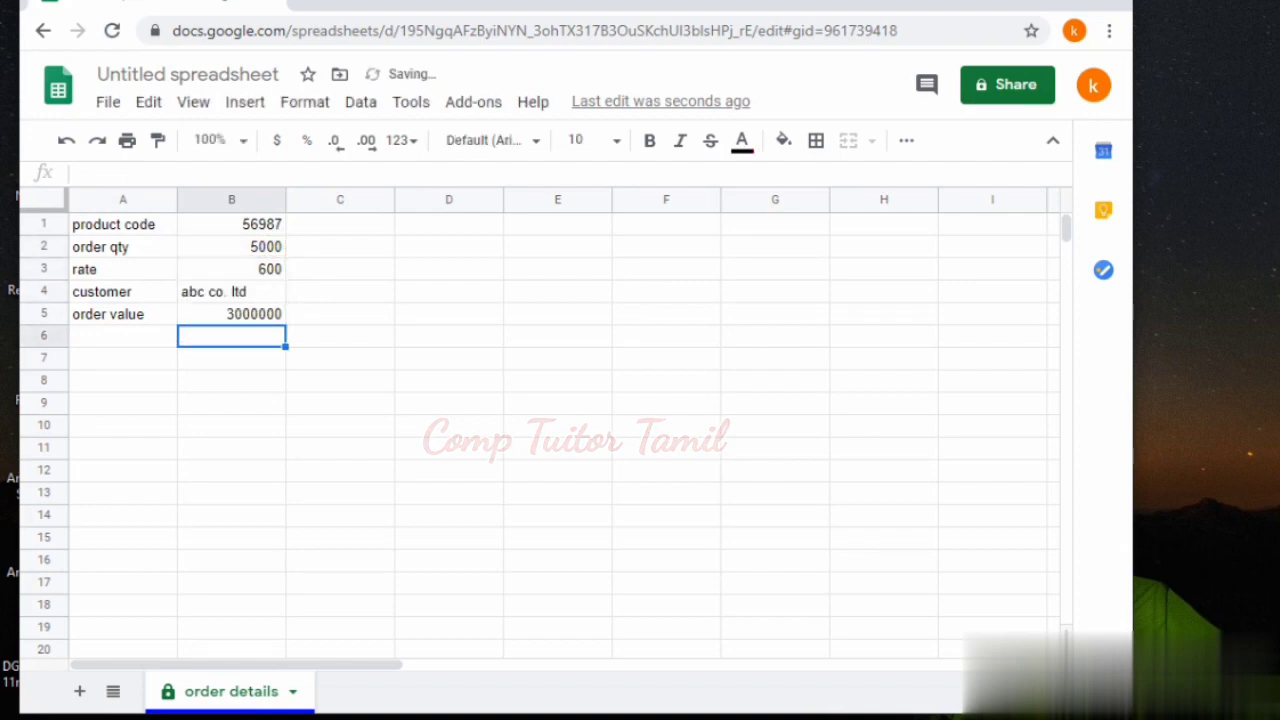
{"action": "left_click", "coordinate": [231, 314]}
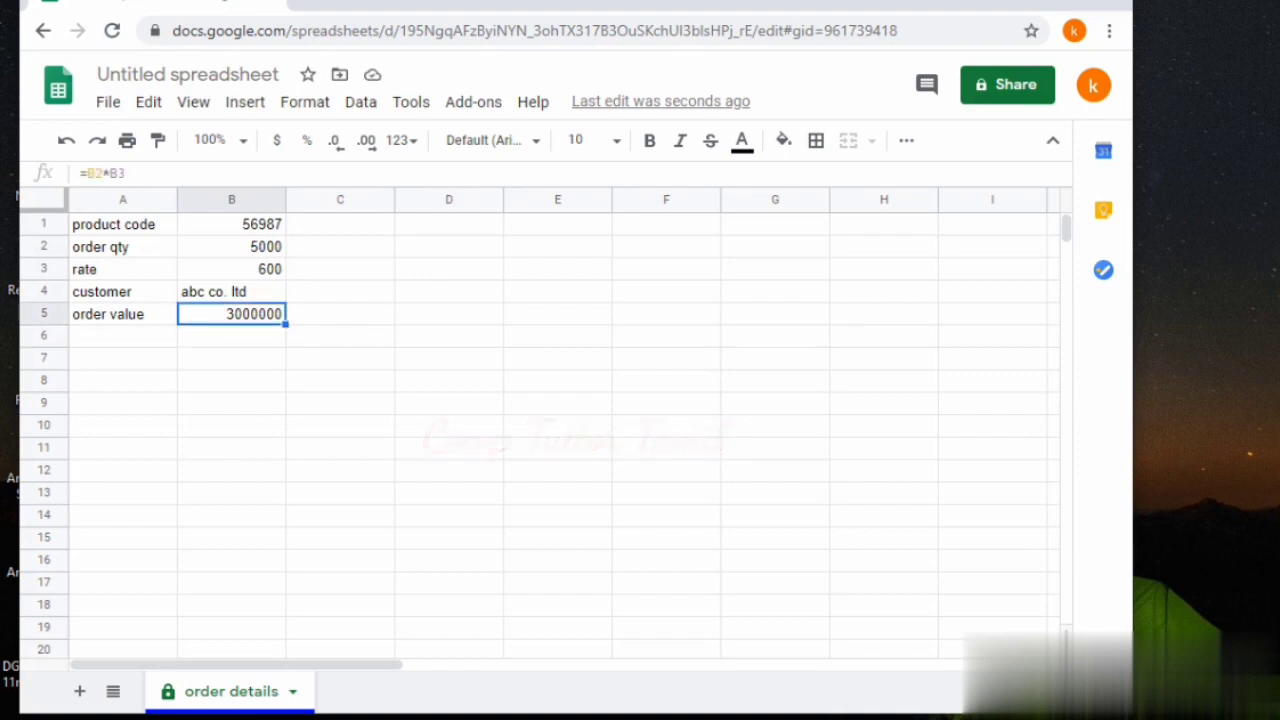
{"action": "key", "text": "Up"}
{"action": "key", "text": "Up"}
{"action": "key", "text": "Up"}
{"action": "key", "text": "Up"}
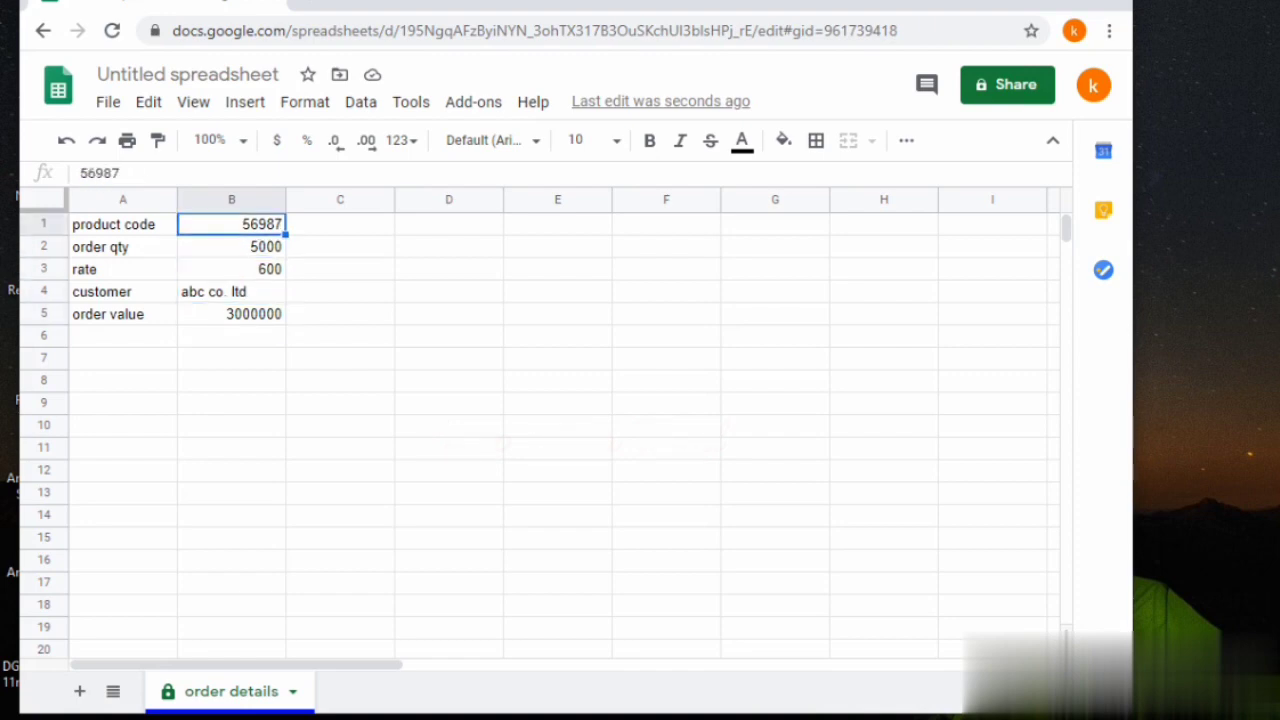
{"action": "key", "text": "Down"}
{"action": "key", "text": "Down"}
{"action": "key", "text": "Down"}
{"action": "key", "text": "Down"}
{"action": "key", "text": "Down"}
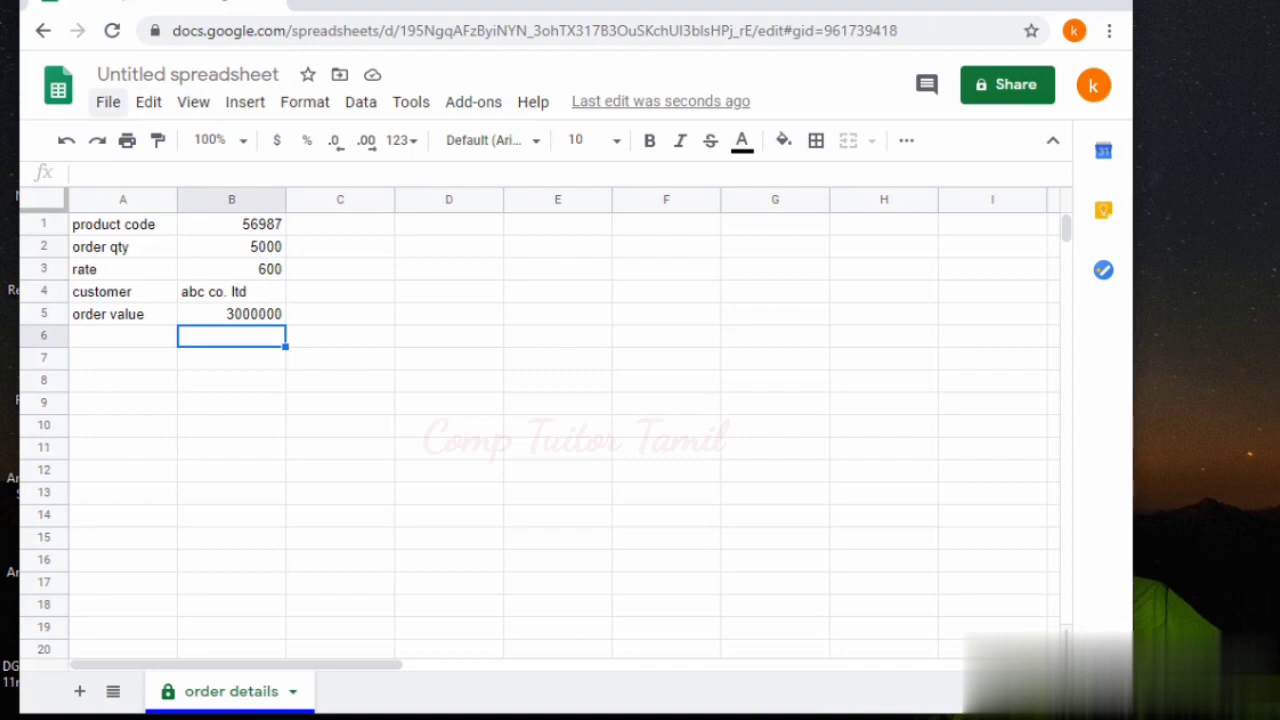
Step: Name the spreadsheet 'orders' through the name prompt shown before sharing
{"action": "left_click", "coordinate": [108, 101]}
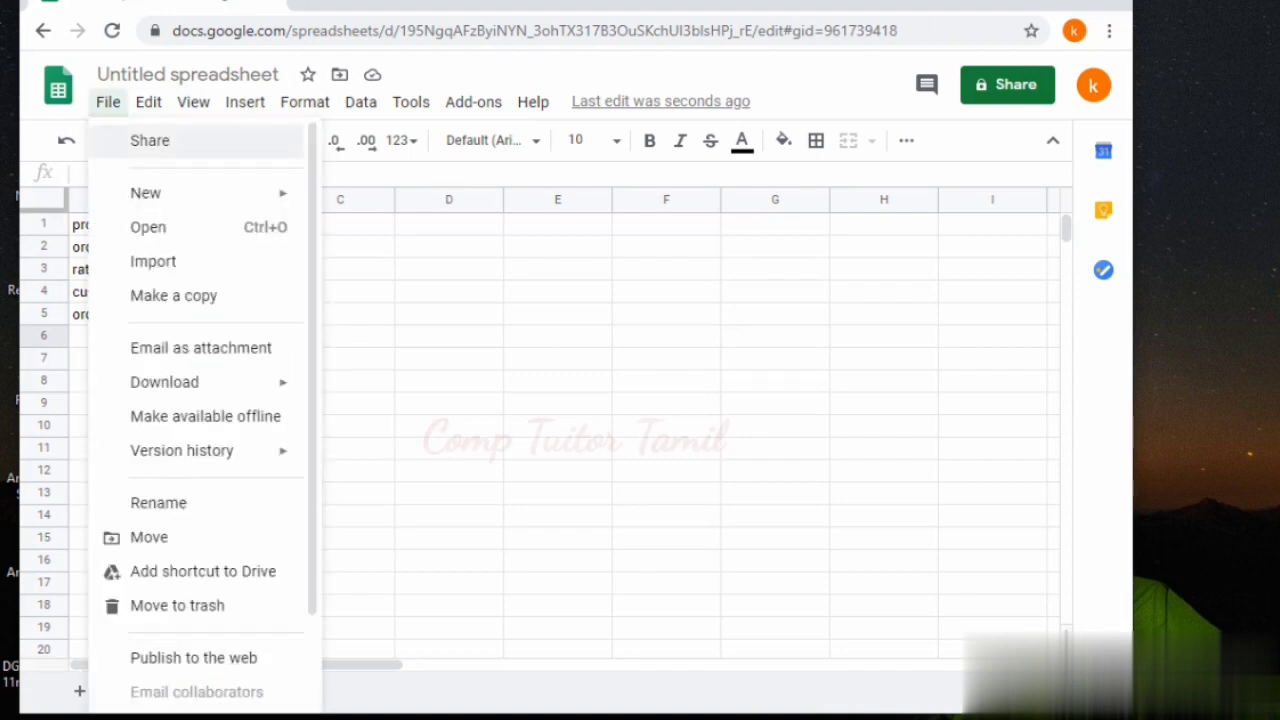
{"action": "left_click", "coordinate": [160, 140]}
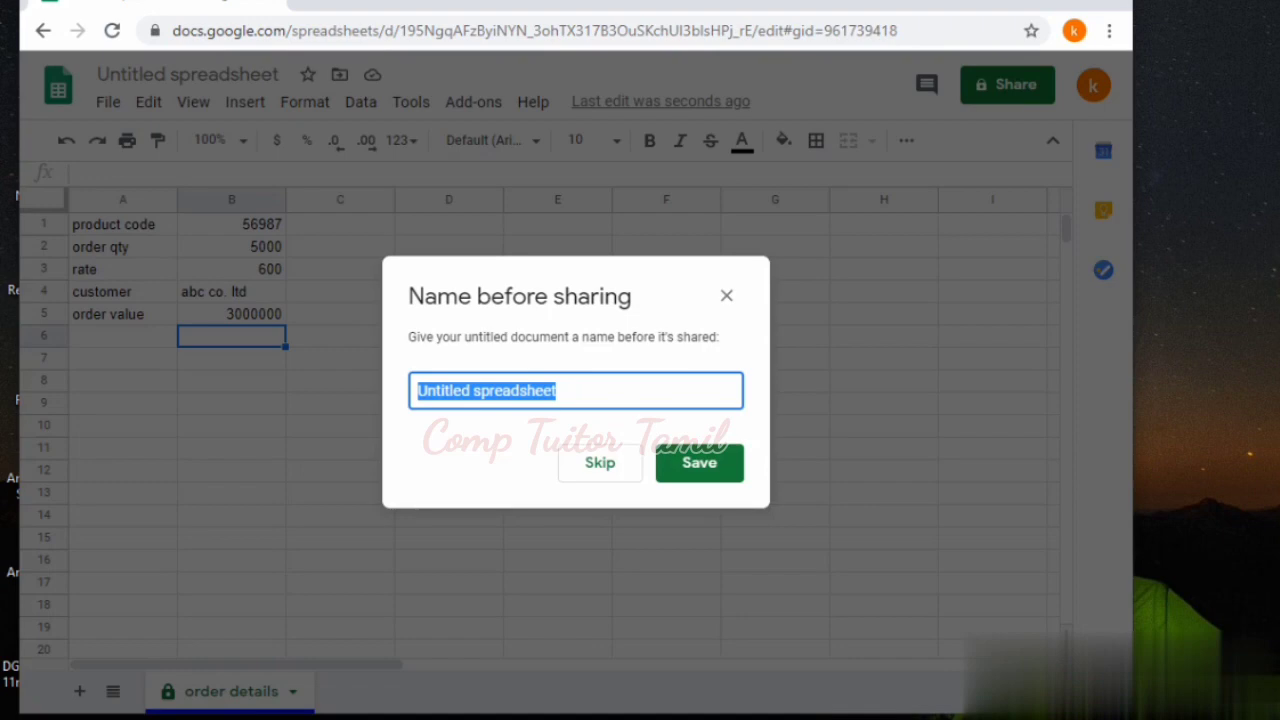
{"action": "type", "text": "ord"}
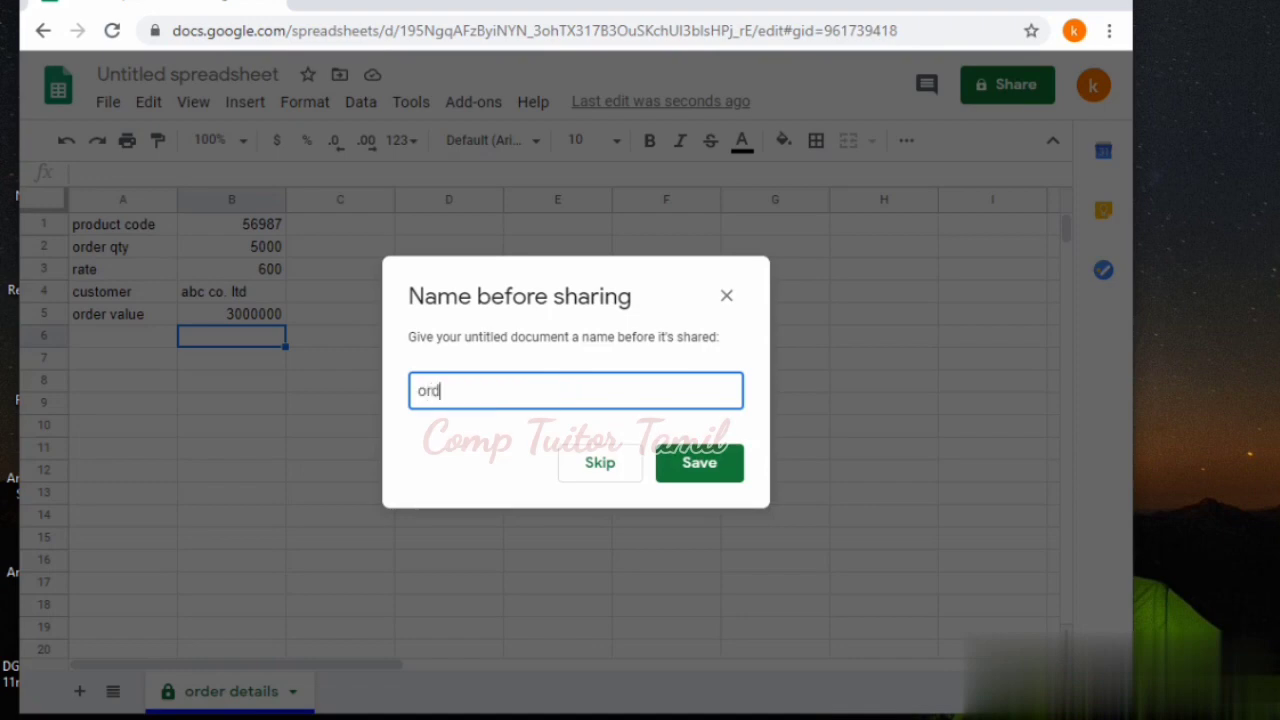
{"action": "type", "text": "ers"}
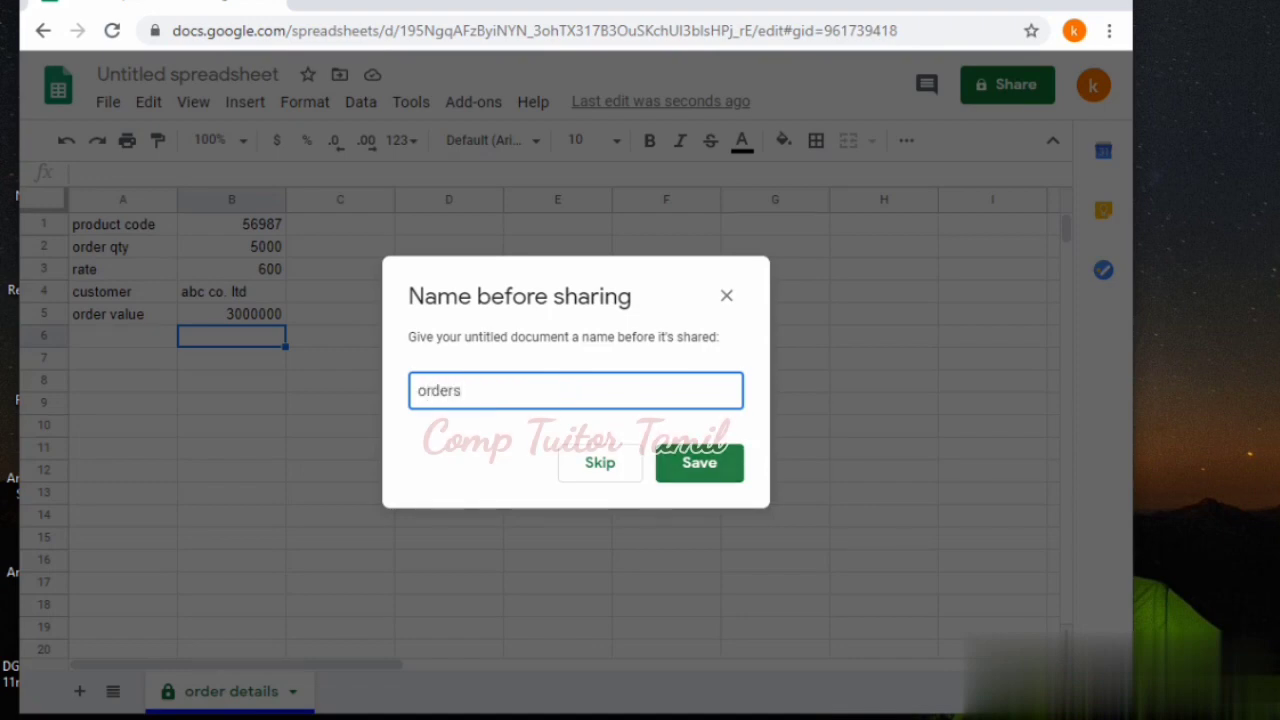
{"action": "key", "text": "Return"}
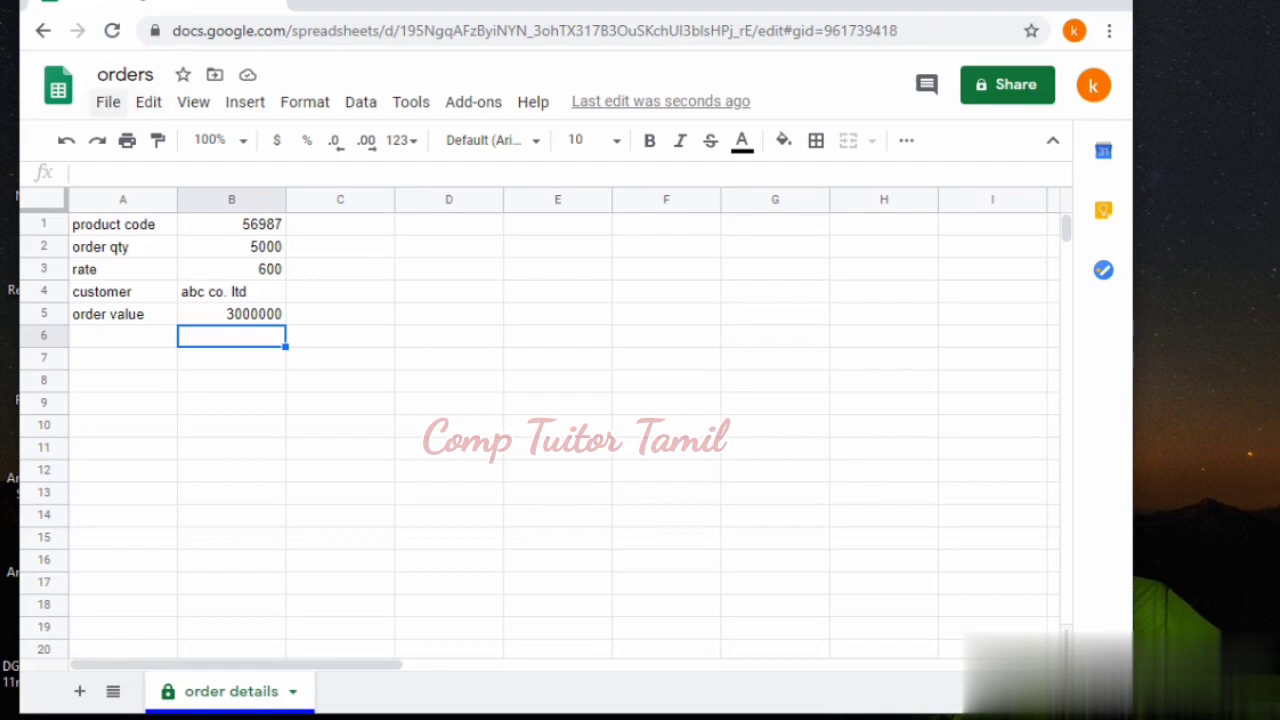
{"action": "left_click", "coordinate": [108, 101]}
{"action": "mouse_move", "coordinate": [160, 193]}
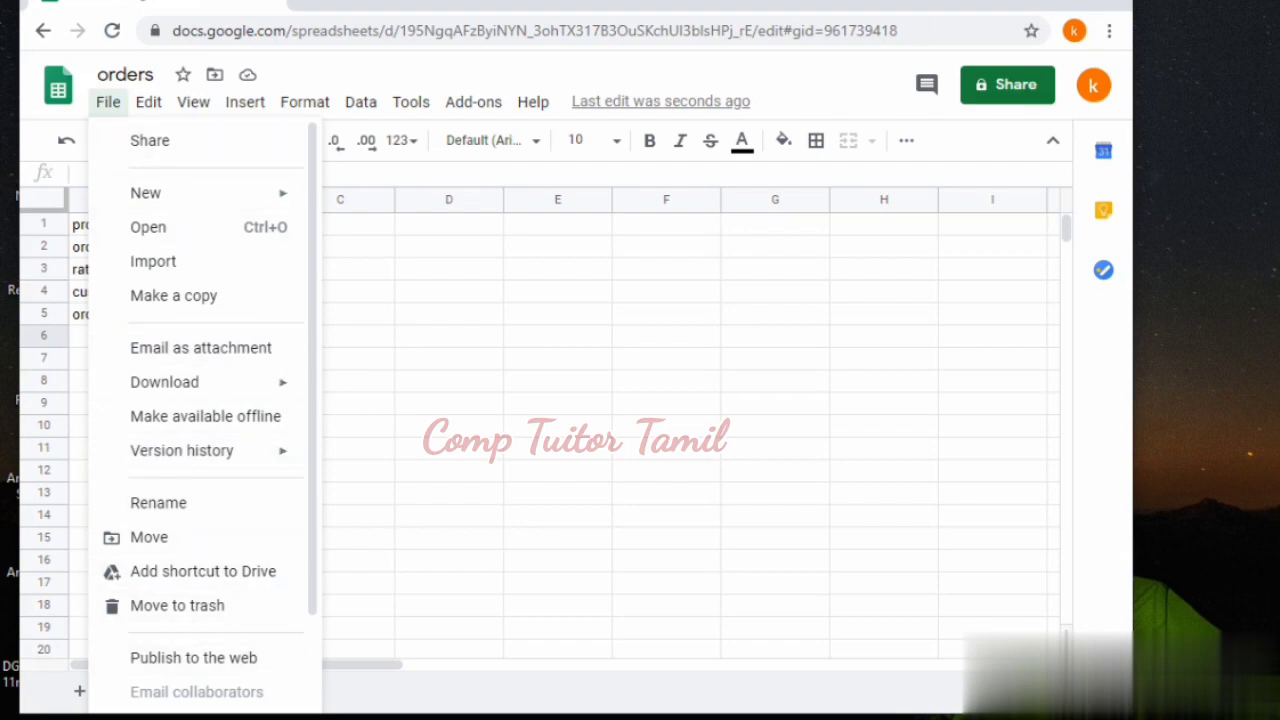
{"action": "left_click", "coordinate": [108, 101]}
{"action": "left_click", "coordinate": [148, 101]}
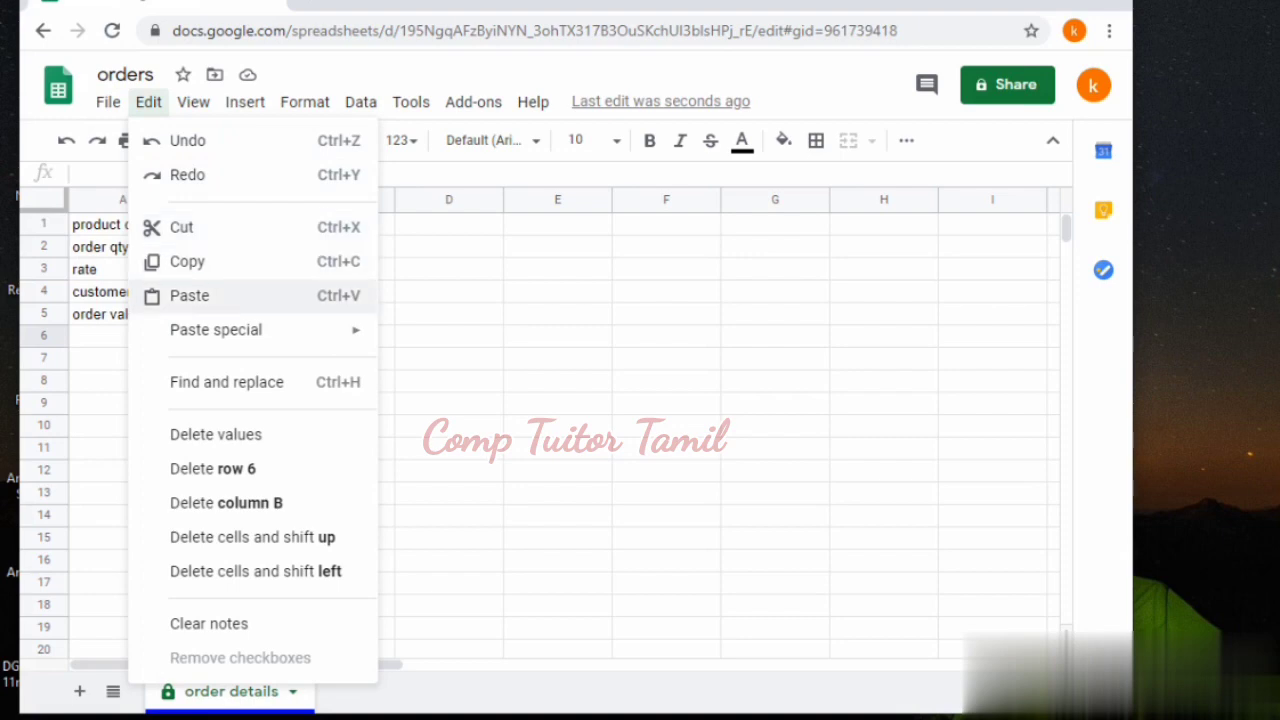
{"action": "mouse_move", "coordinate": [250, 329]}
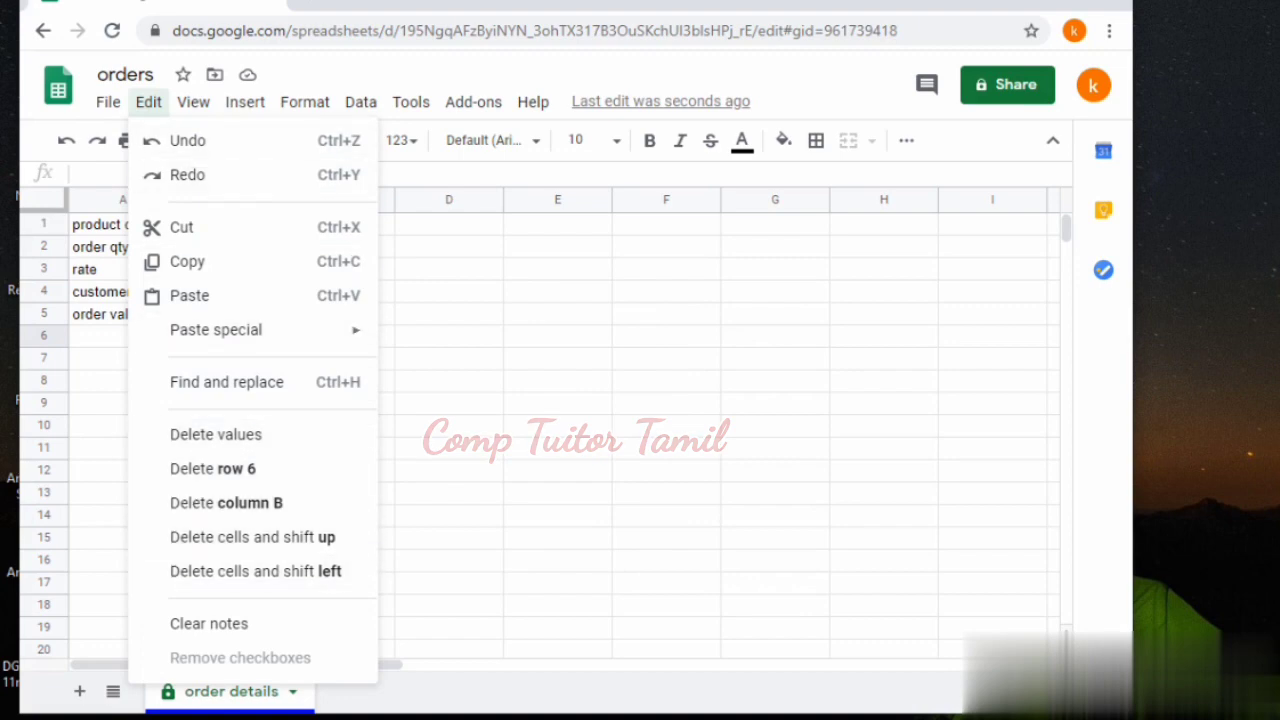
{"action": "left_click", "coordinate": [193, 101]}
{"action": "left_click", "coordinate": [193, 101]}
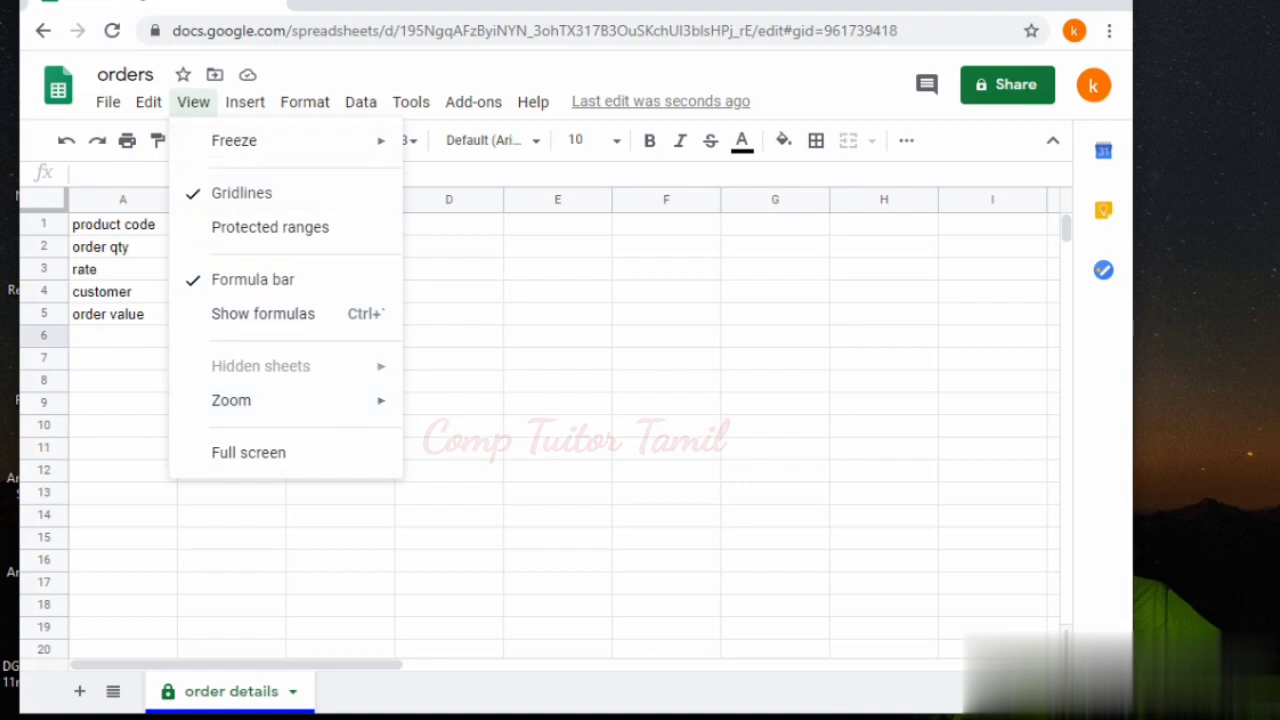
{"action": "key", "text": "Escape"}
{"action": "left_click", "coordinate": [245, 101]}
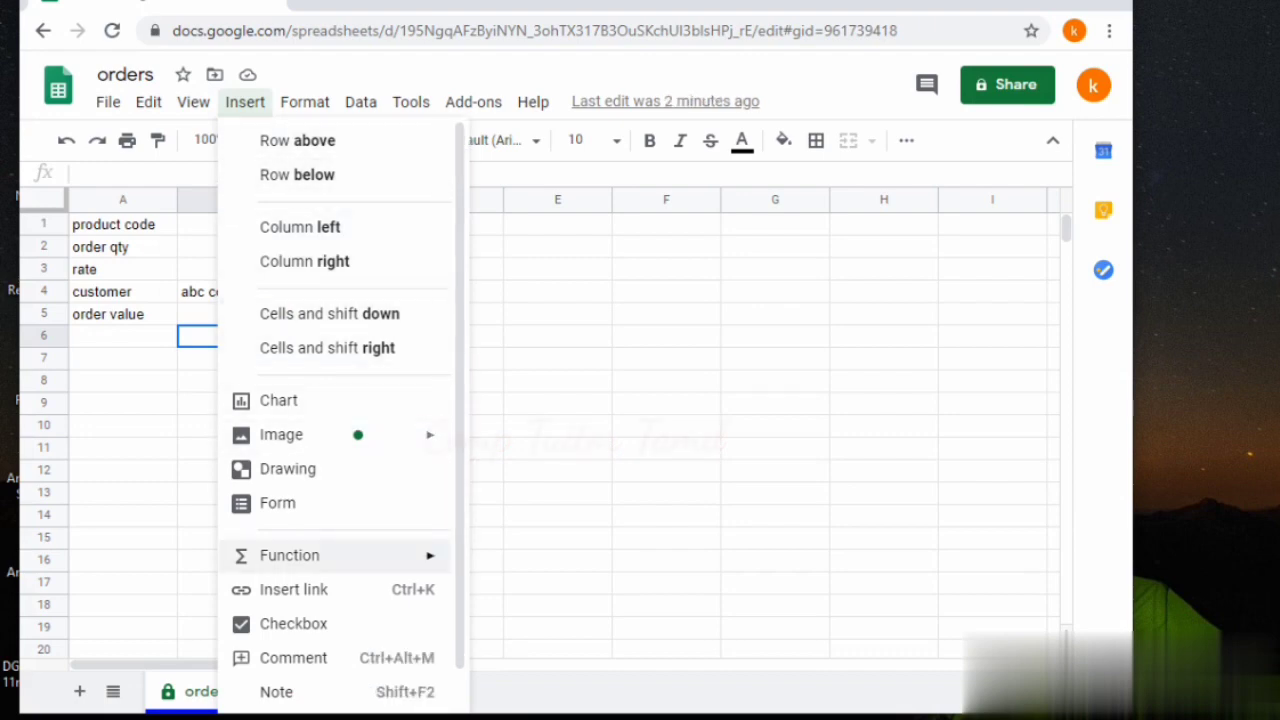
{"action": "left_click", "coordinate": [304, 101]}
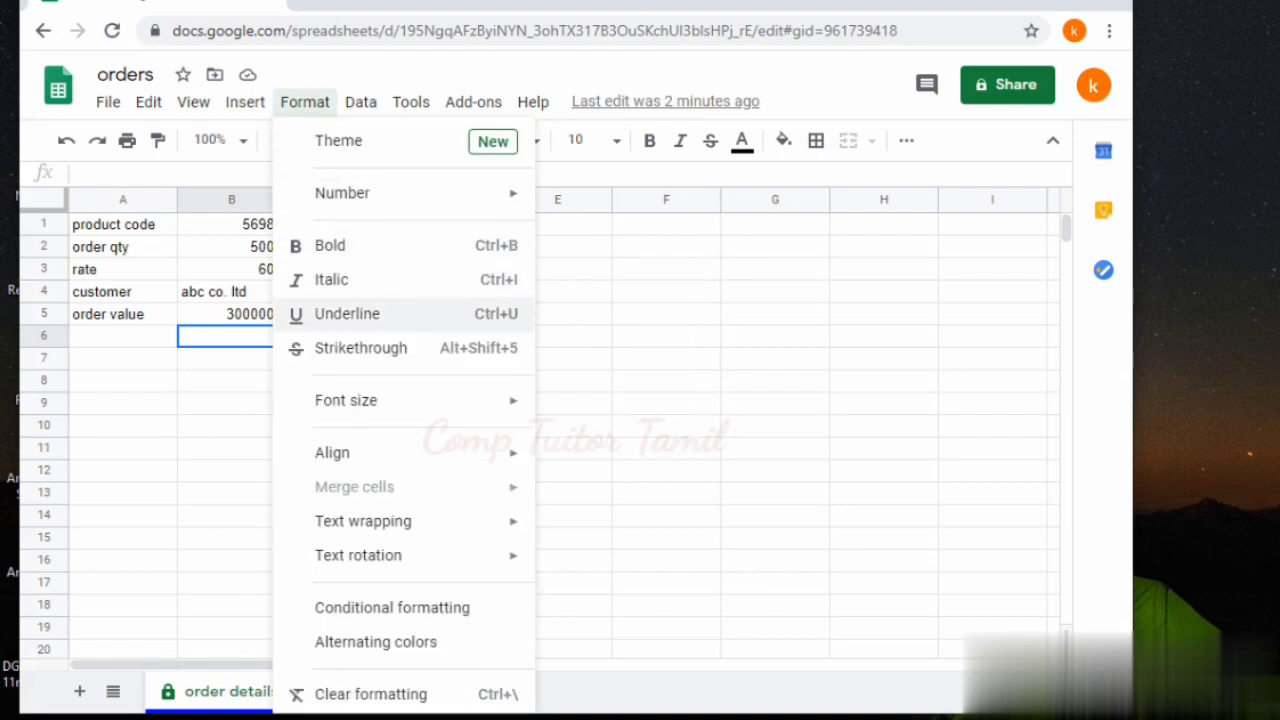
{"action": "mouse_move", "coordinate": [363, 521]}
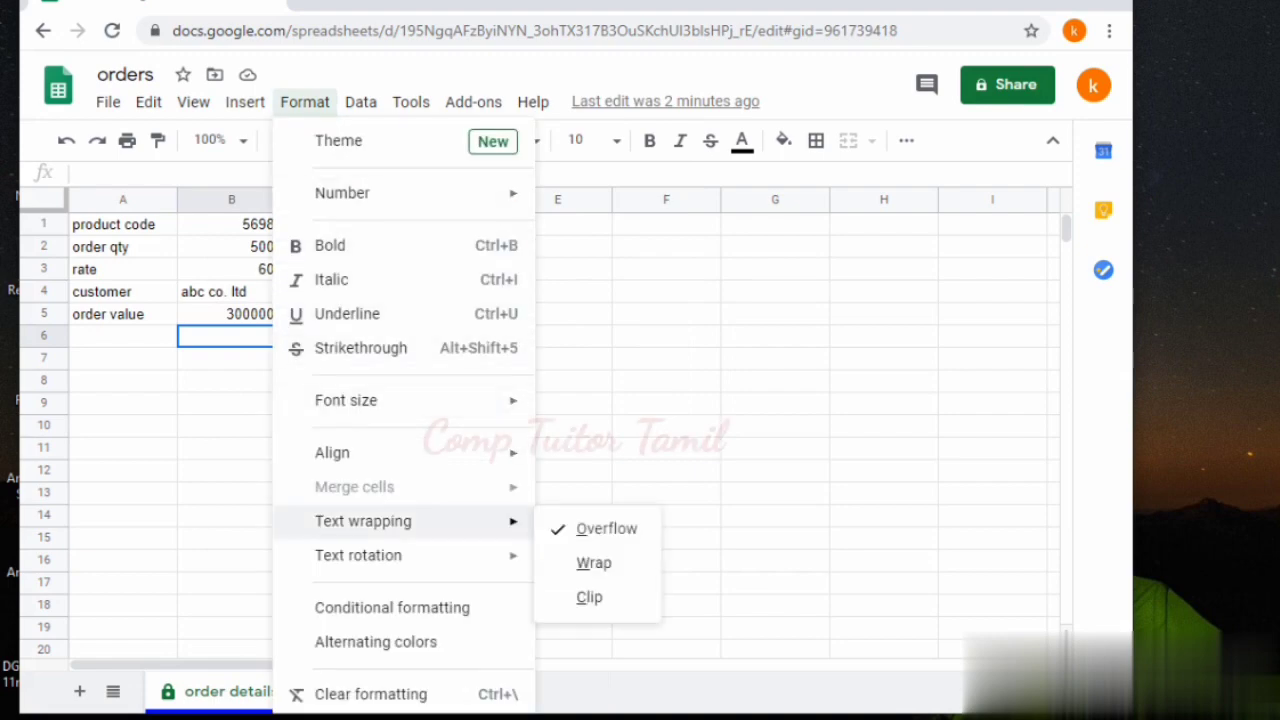
{"action": "mouse_move", "coordinate": [358, 555]}
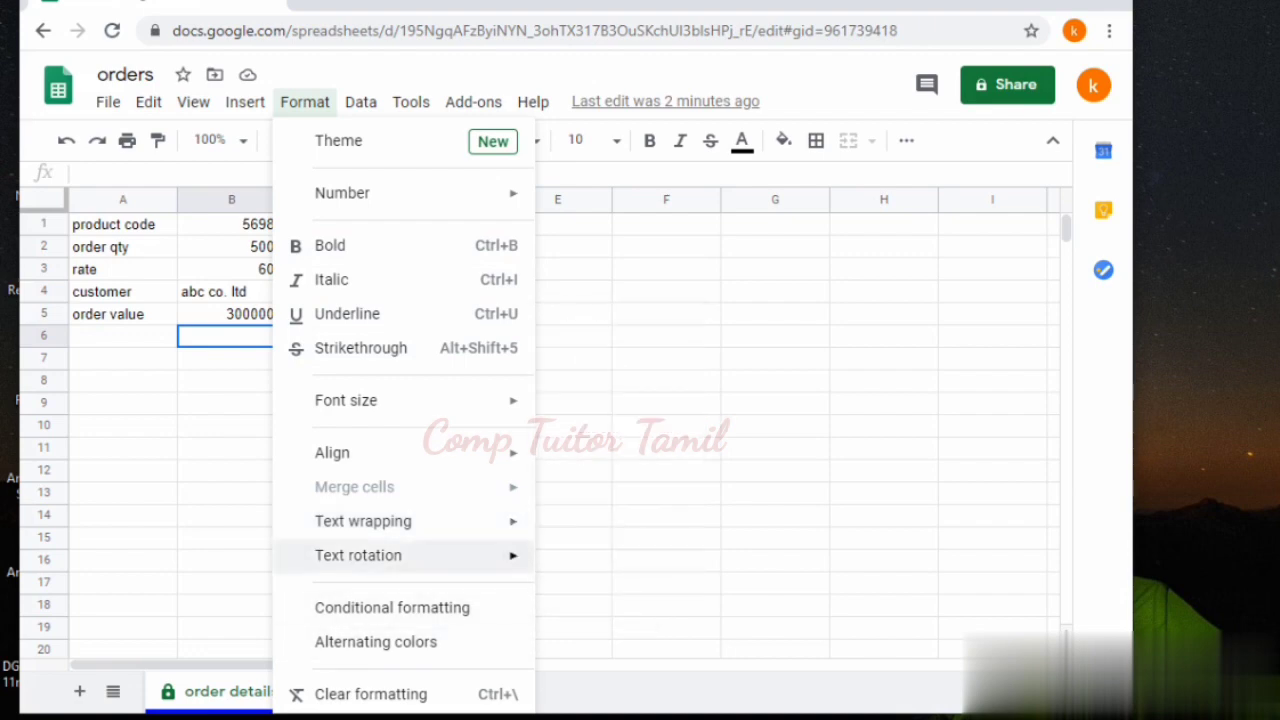
{"action": "mouse_move", "coordinate": [361, 101]}
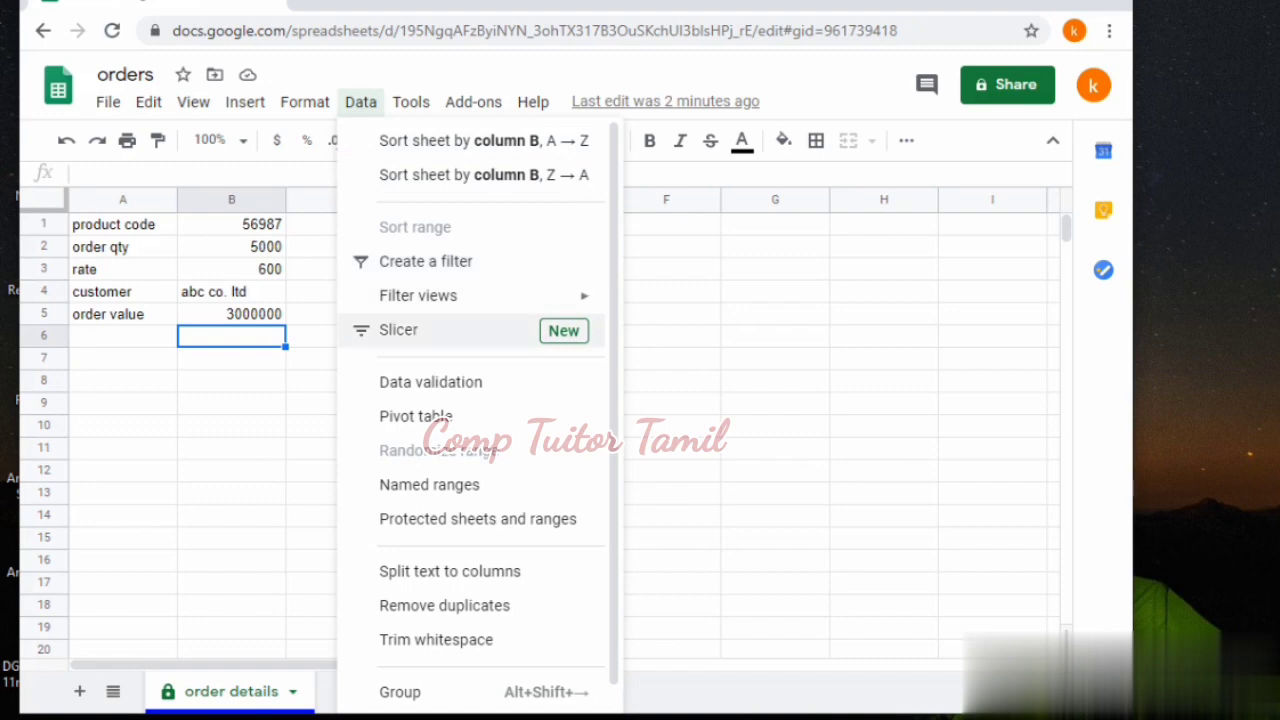
{"action": "mouse_move", "coordinate": [410, 101]}
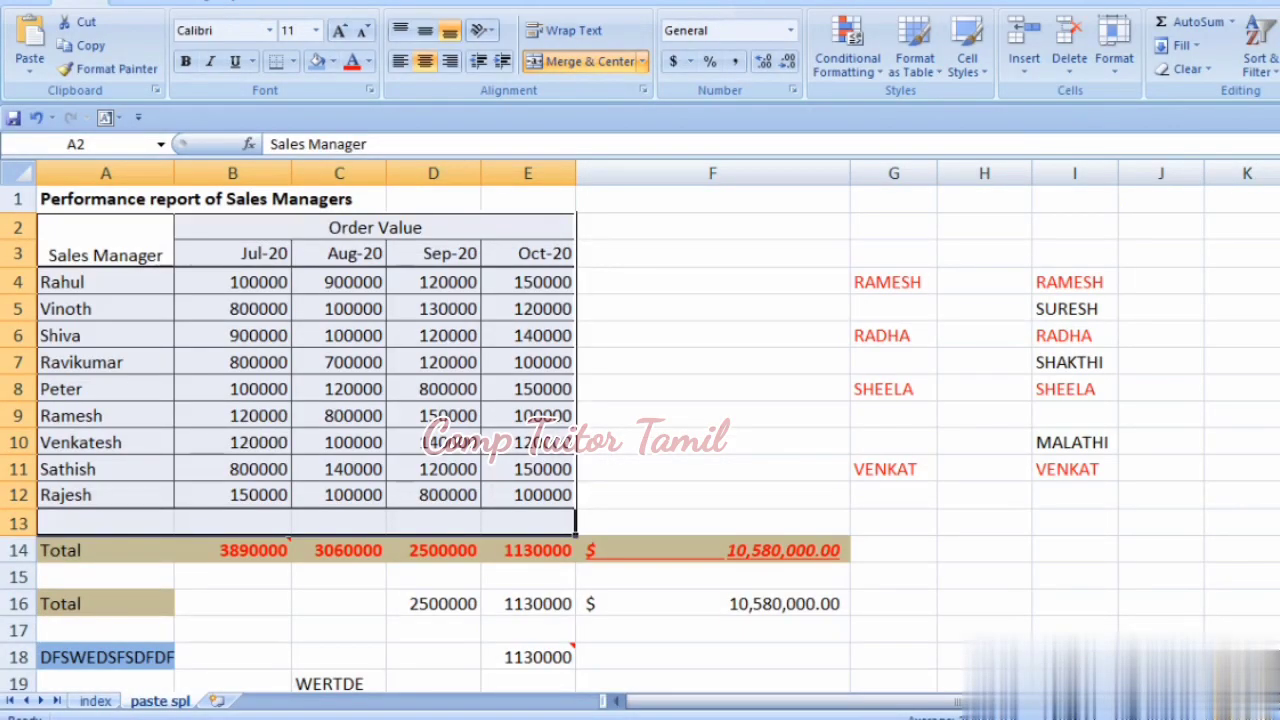
Step: Paste the Excel sales managers' Jul-20 to Oct-20 order value table into rows 9–19
{"action": "key", "text": "ctrl+c"}
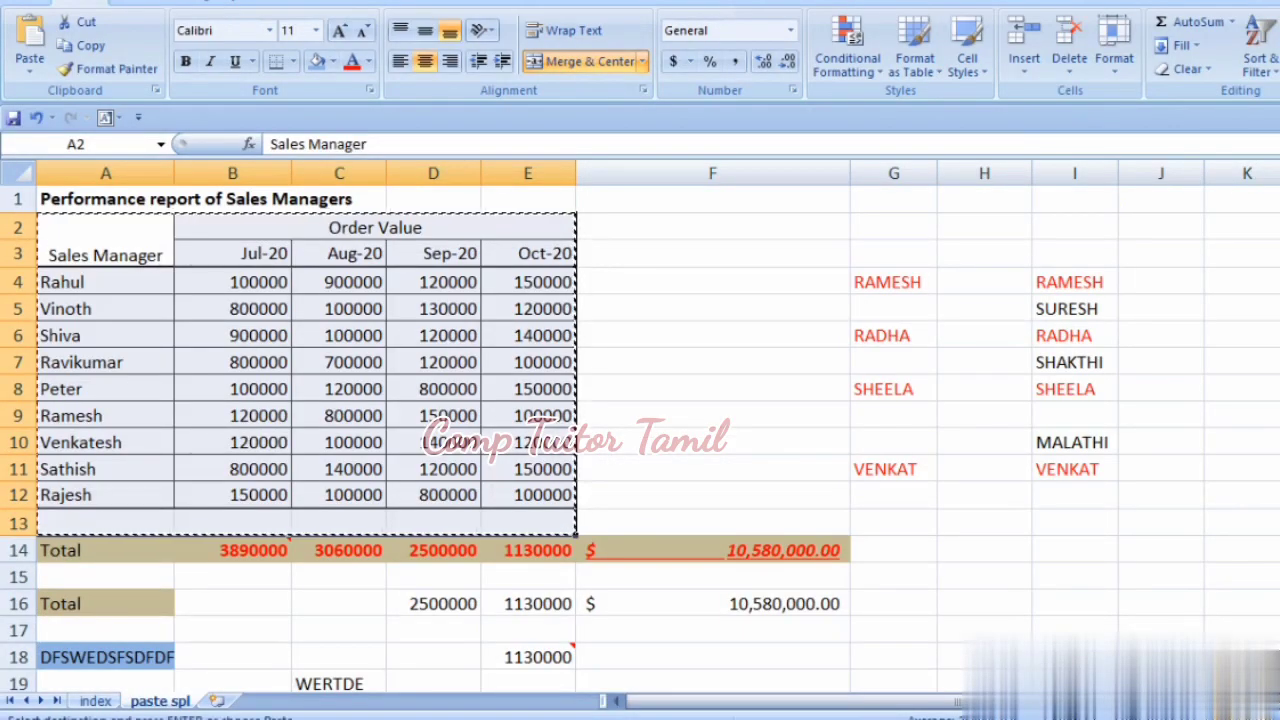
{"action": "key", "text": "alt+Tab"}
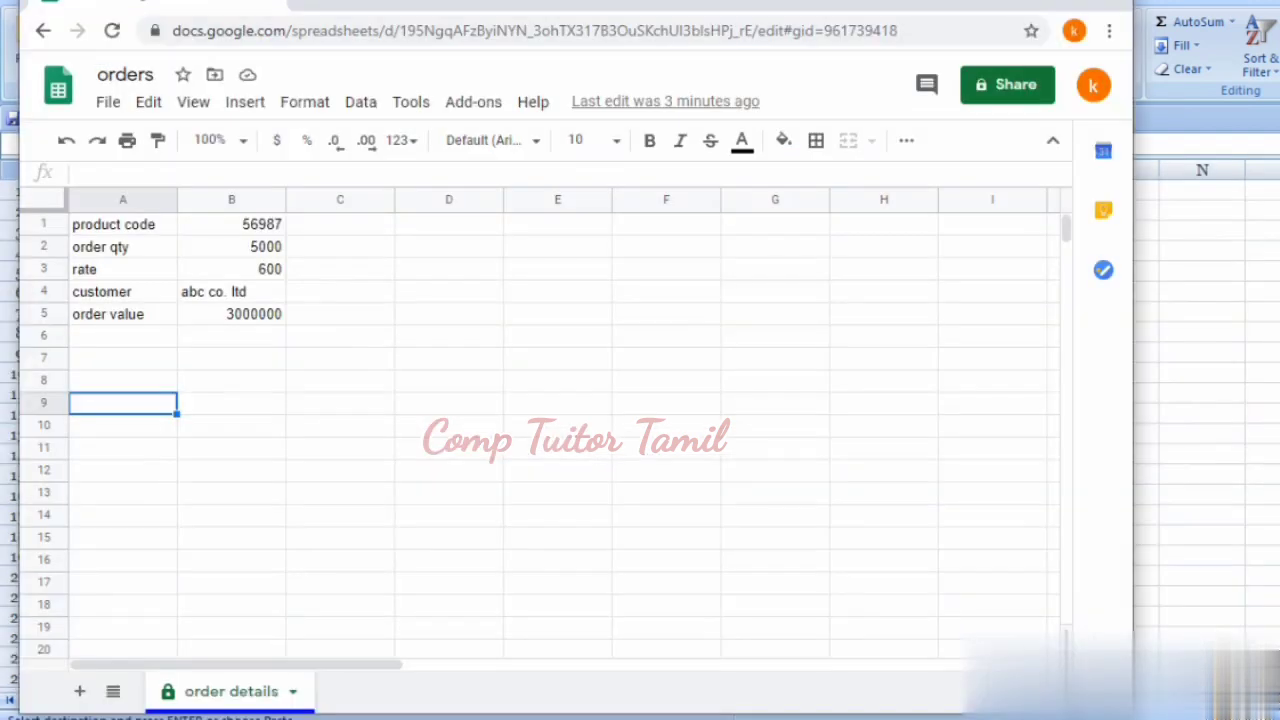
{"action": "key", "text": "ctrl+v"}
{"action": "left_click", "coordinate": [775, 453]}
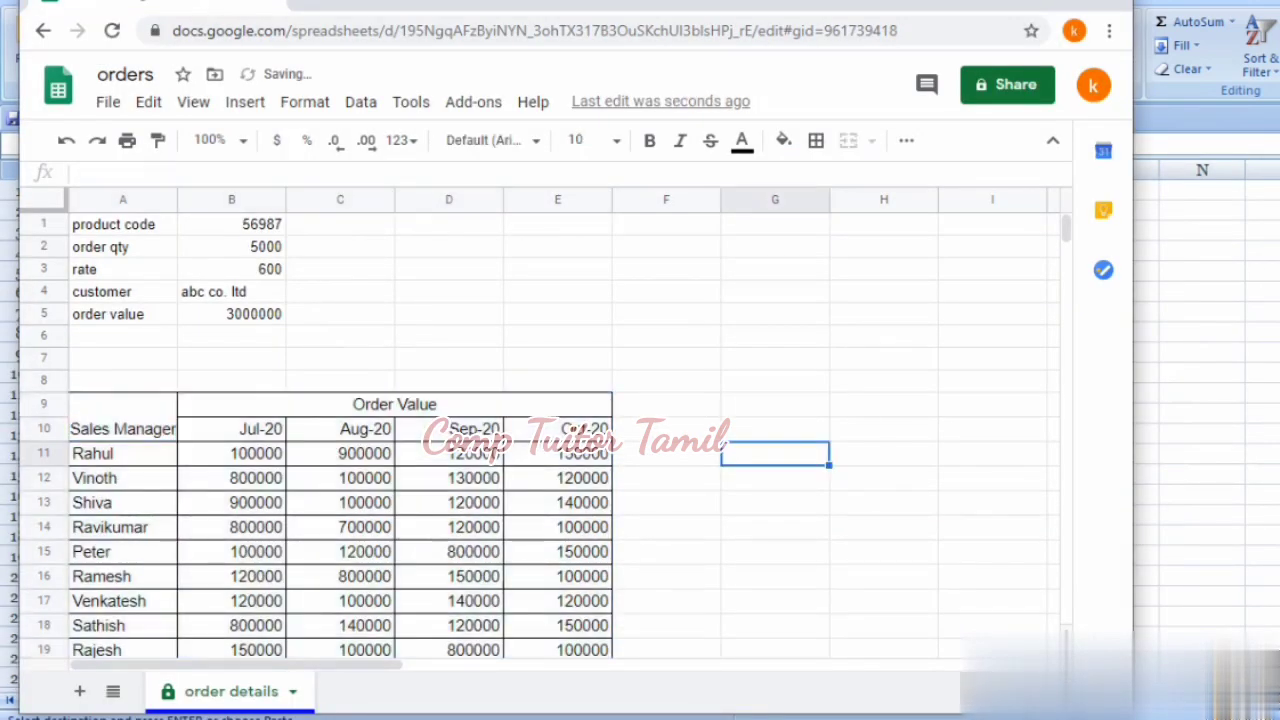
{"action": "scroll", "coordinate": [490, 460], "scroll_direction": "down", "scroll_amount": 2}
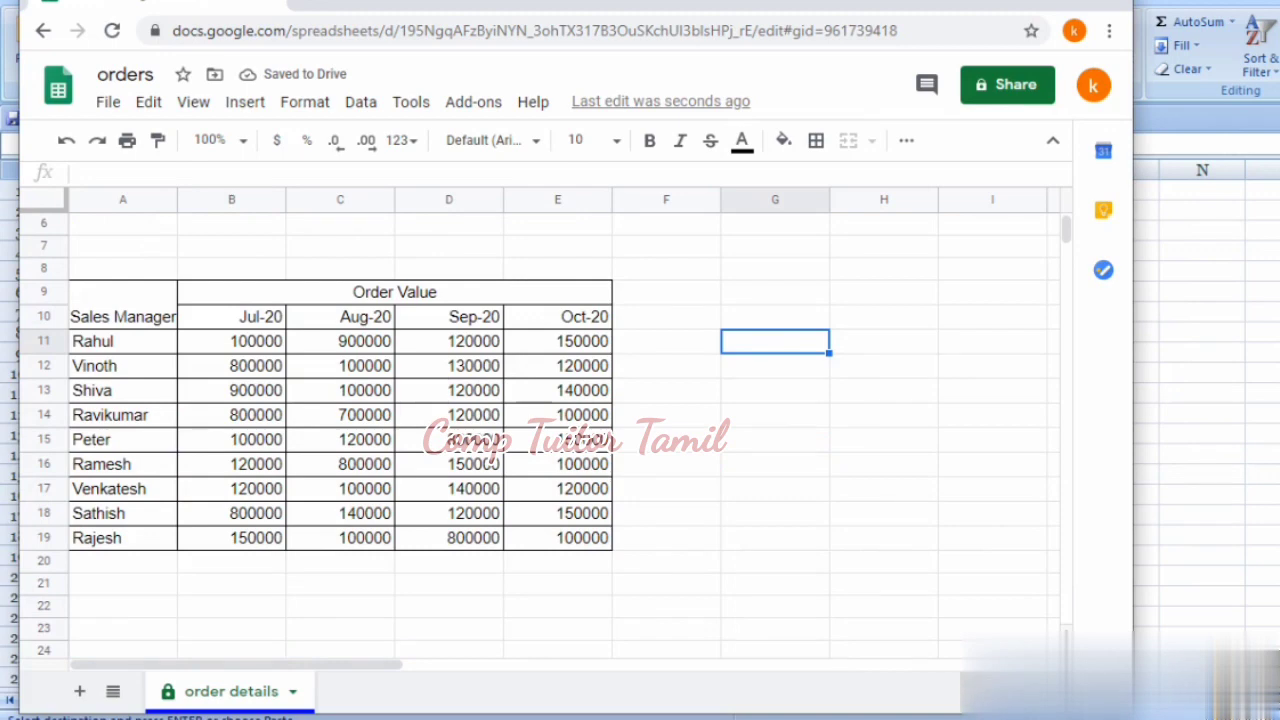
{"action": "scroll", "coordinate": [490, 459], "scroll_direction": "up", "scroll_amount": 2}
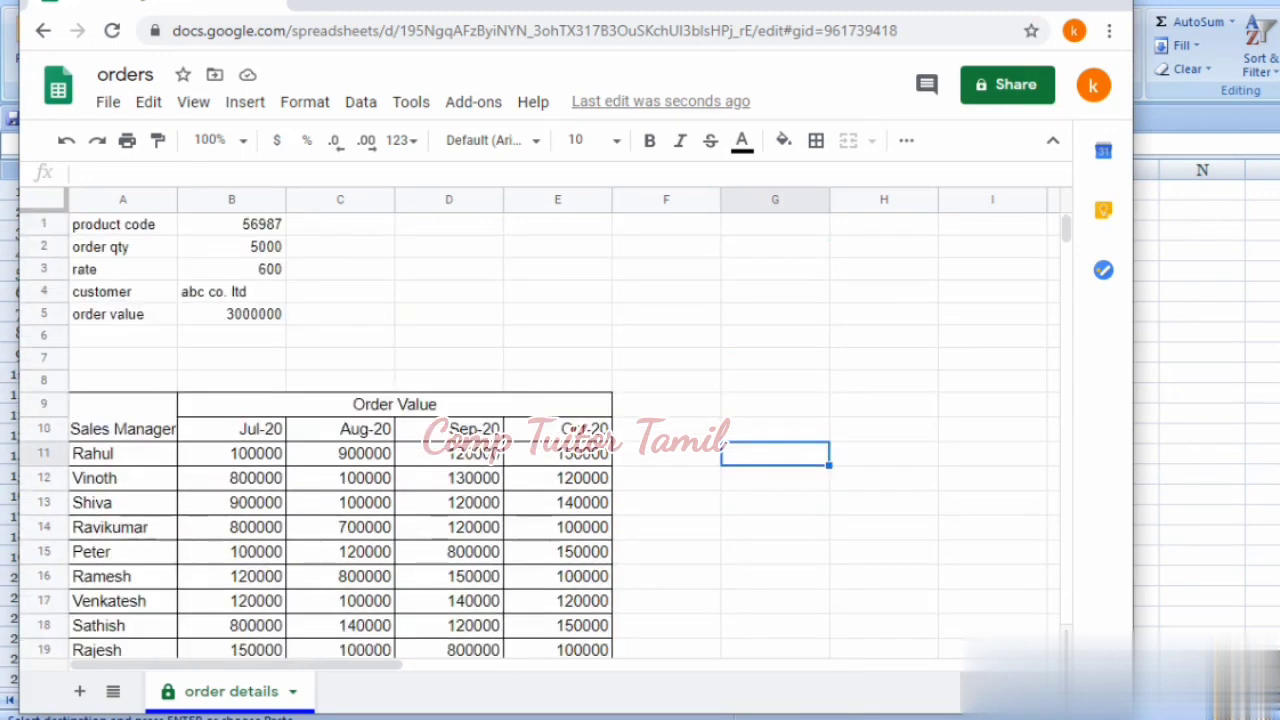
{"action": "scroll", "coordinate": [490, 459], "scroll_direction": "down", "scroll_amount": 2}
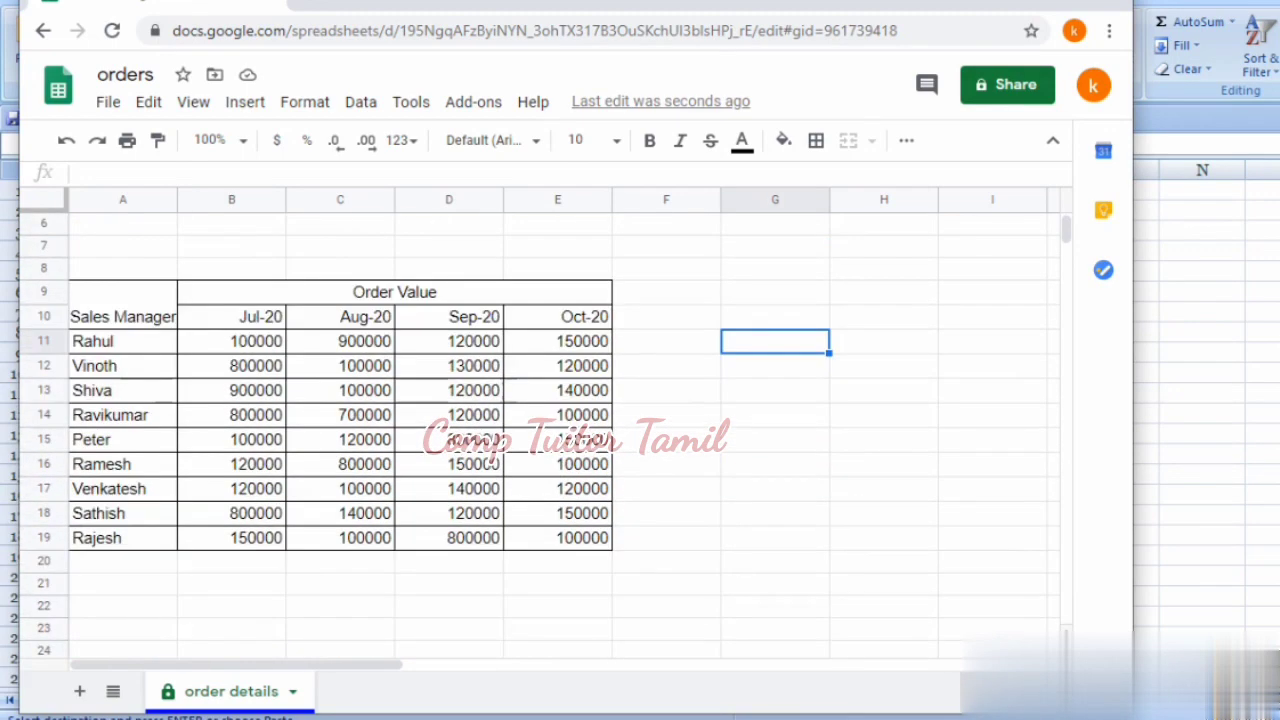
{"action": "scroll", "coordinate": [490, 459], "scroll_direction": "up", "scroll_amount": 2}
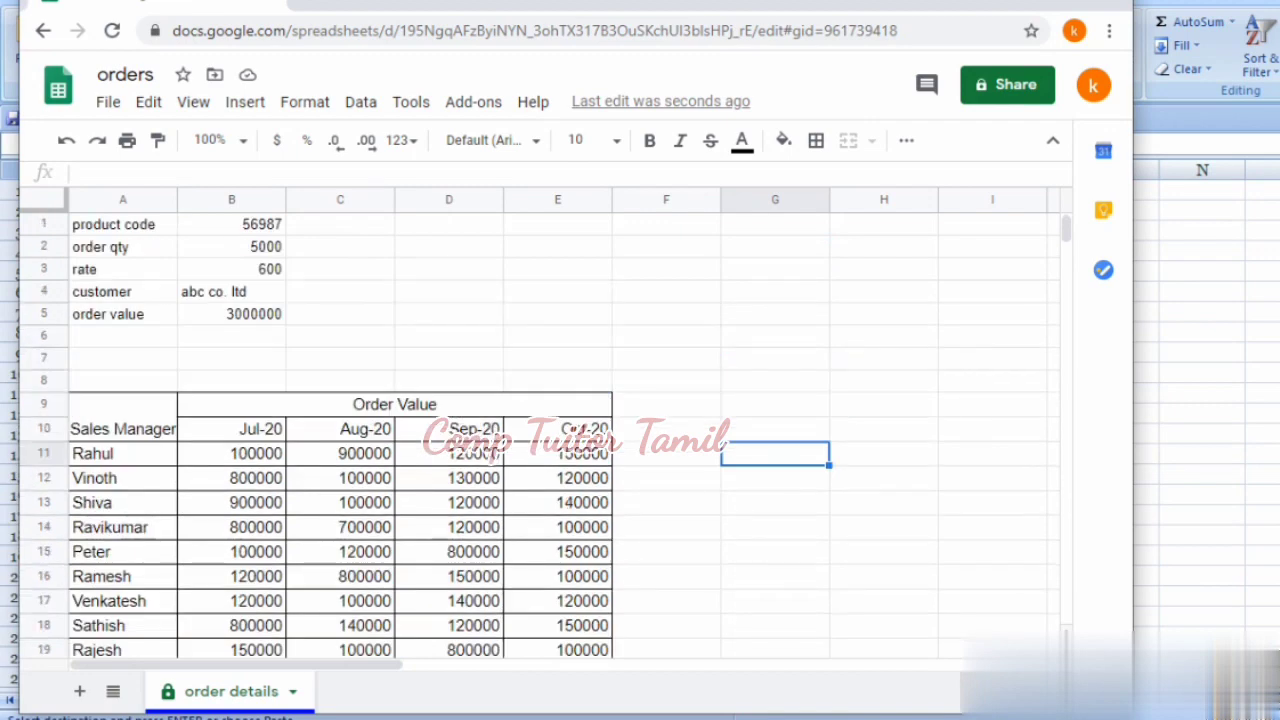
Step: Enter =GOOGLETRANSLATE(A1,"en","ta") in D1 to show 'product code' in Tamil
{"action": "left_click", "coordinate": [449, 224]}
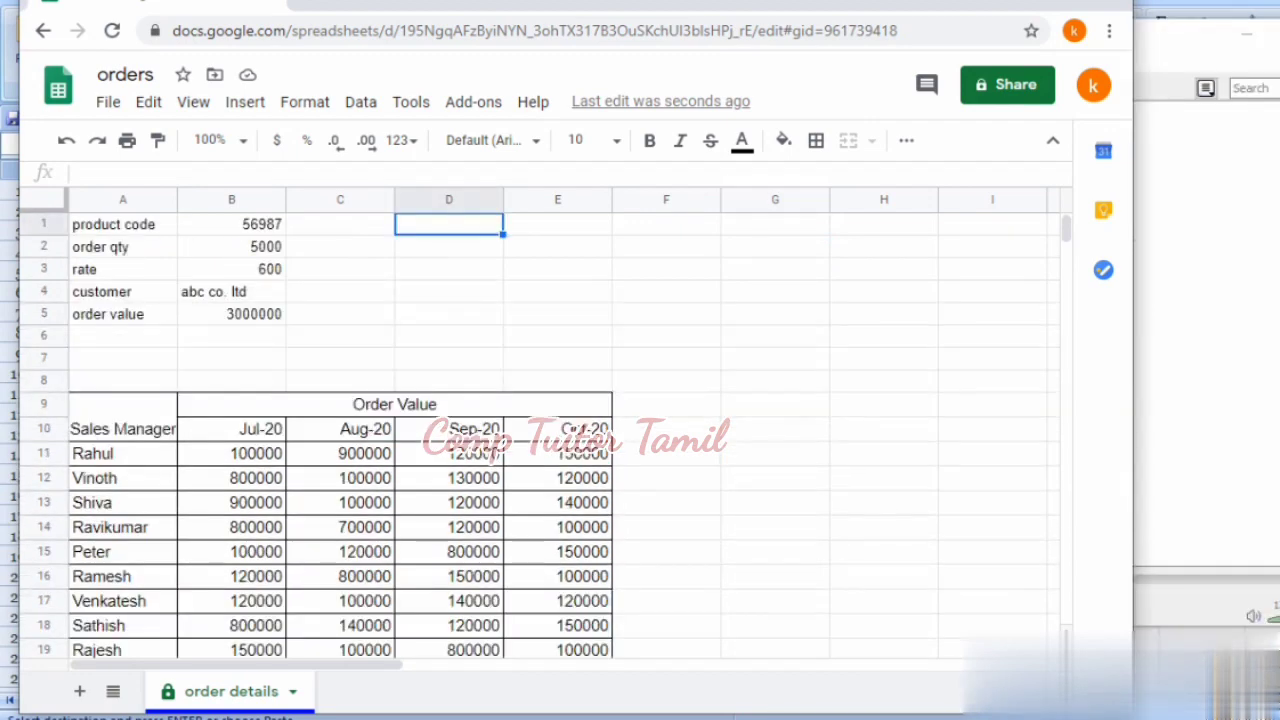
{"action": "type", "text": "=goo"}
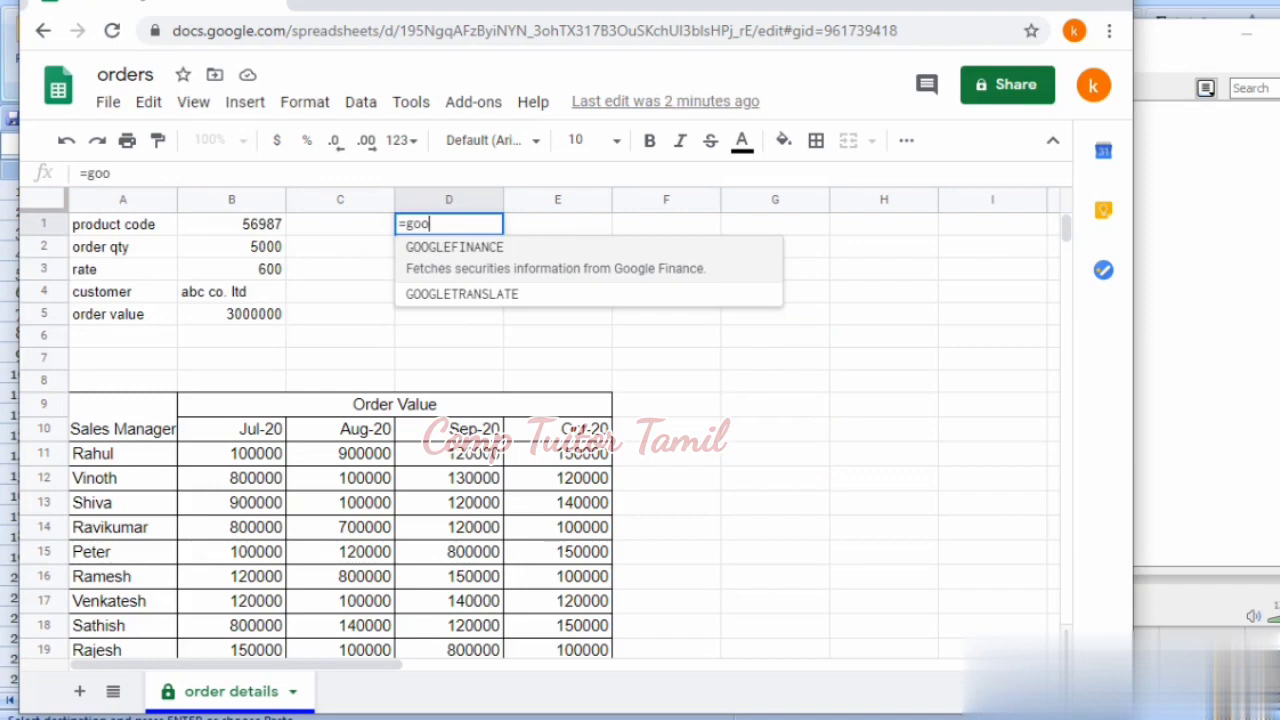
{"action": "key", "text": "Down"}
{"action": "key", "text": "Tab"}
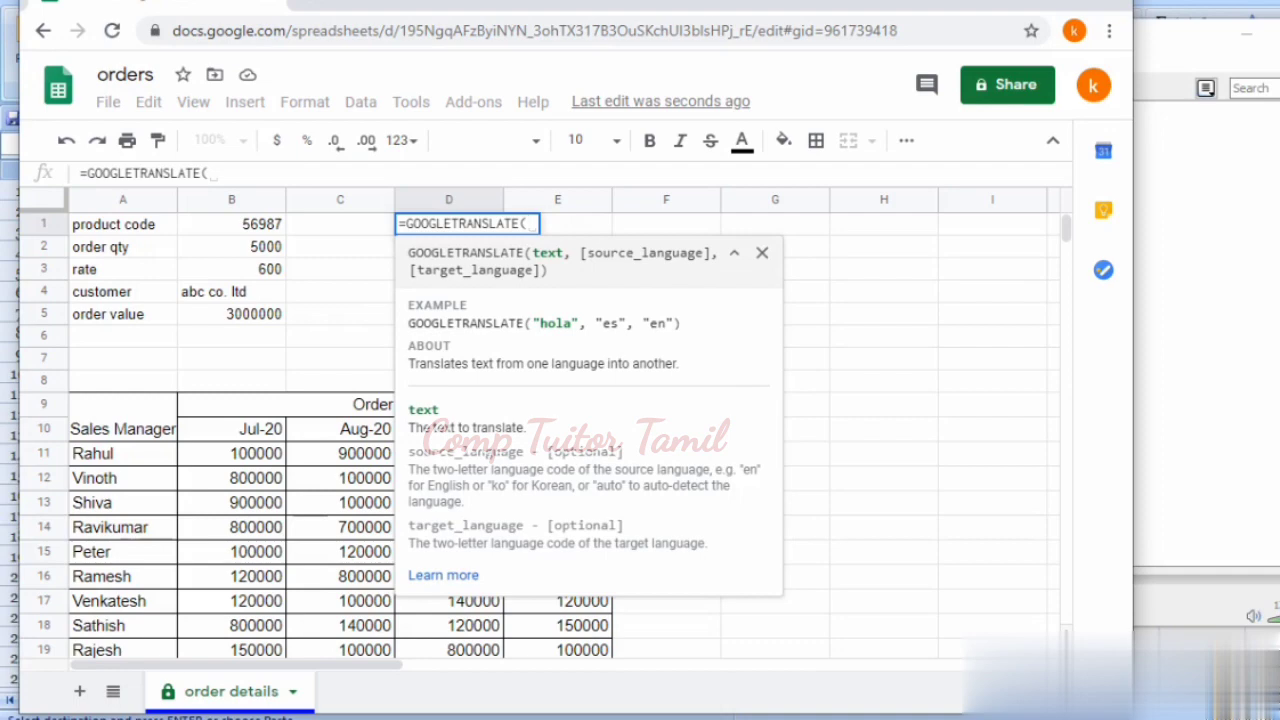
{"action": "left_click", "coordinate": [123, 224]}
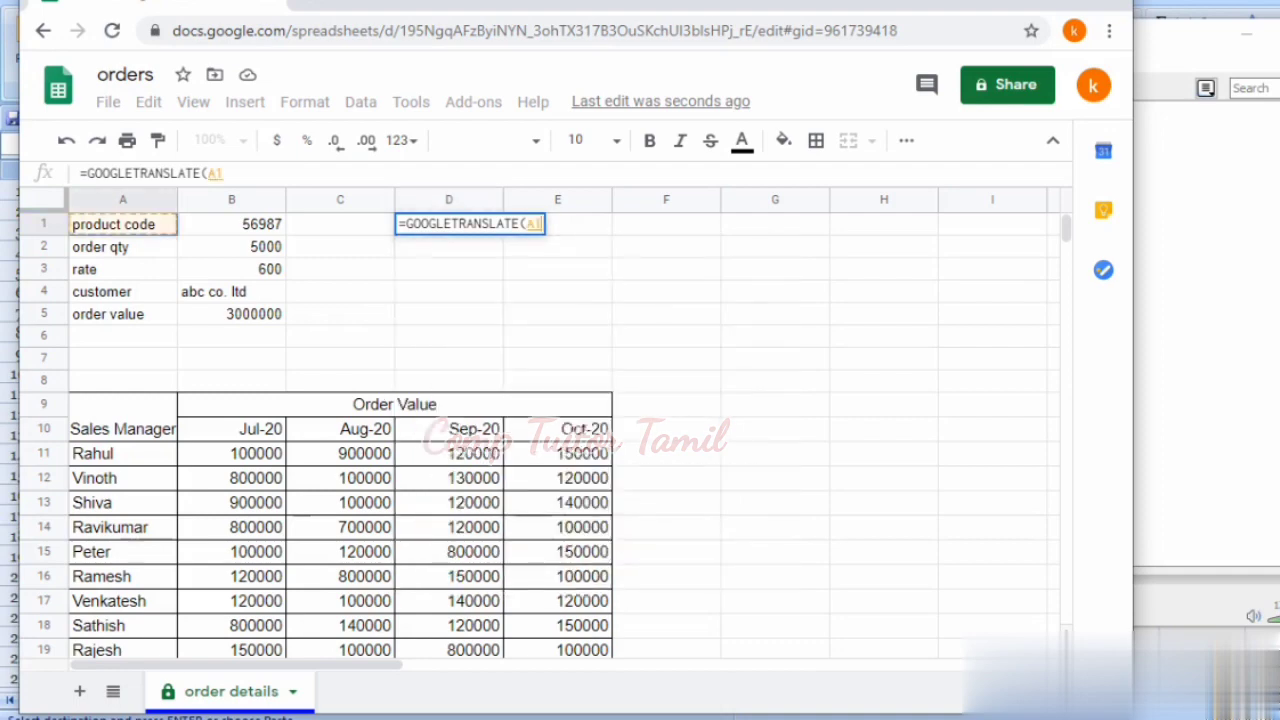
{"action": "type", "text": ","}
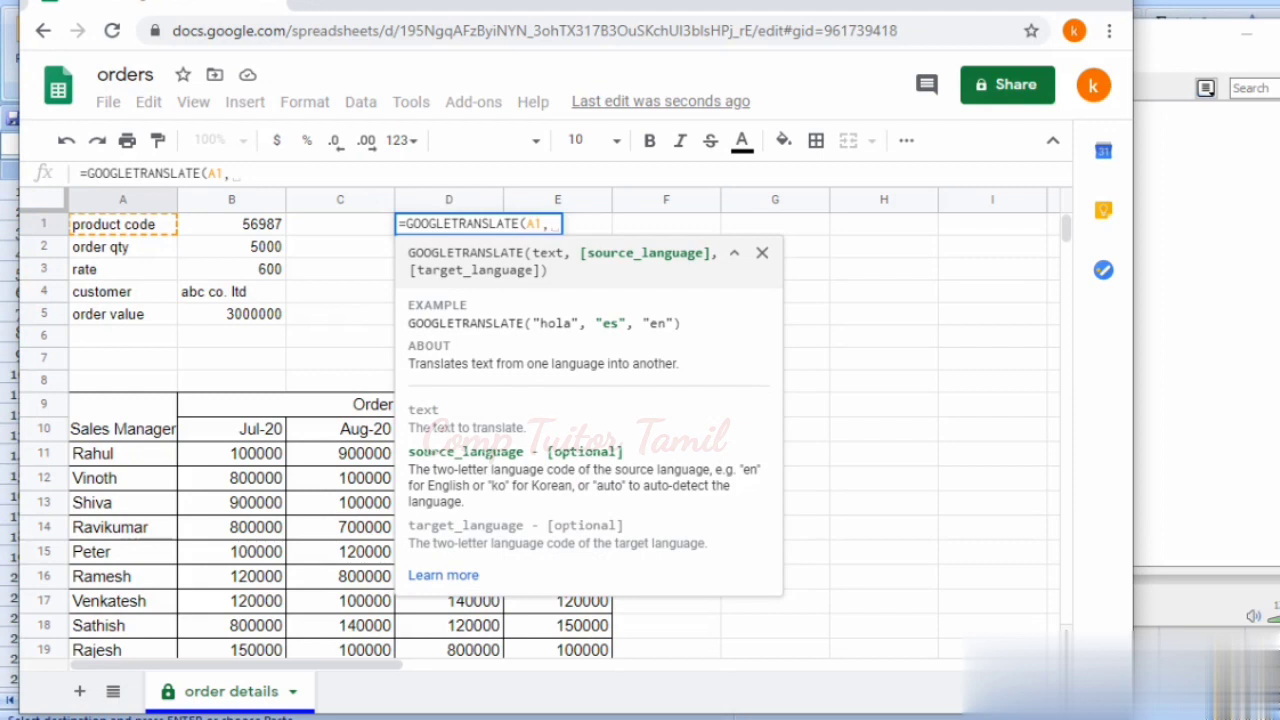
{"action": "type", "text": "\"en"}
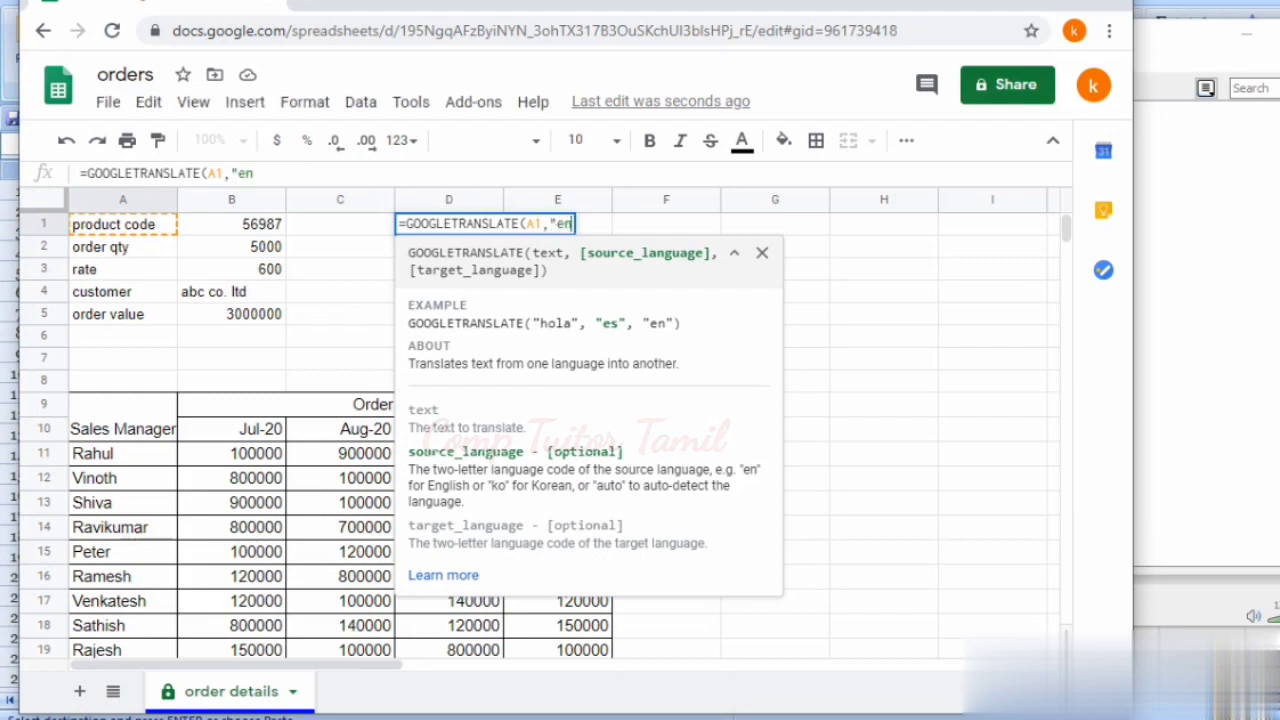
{"action": "type", "text": "\", "}
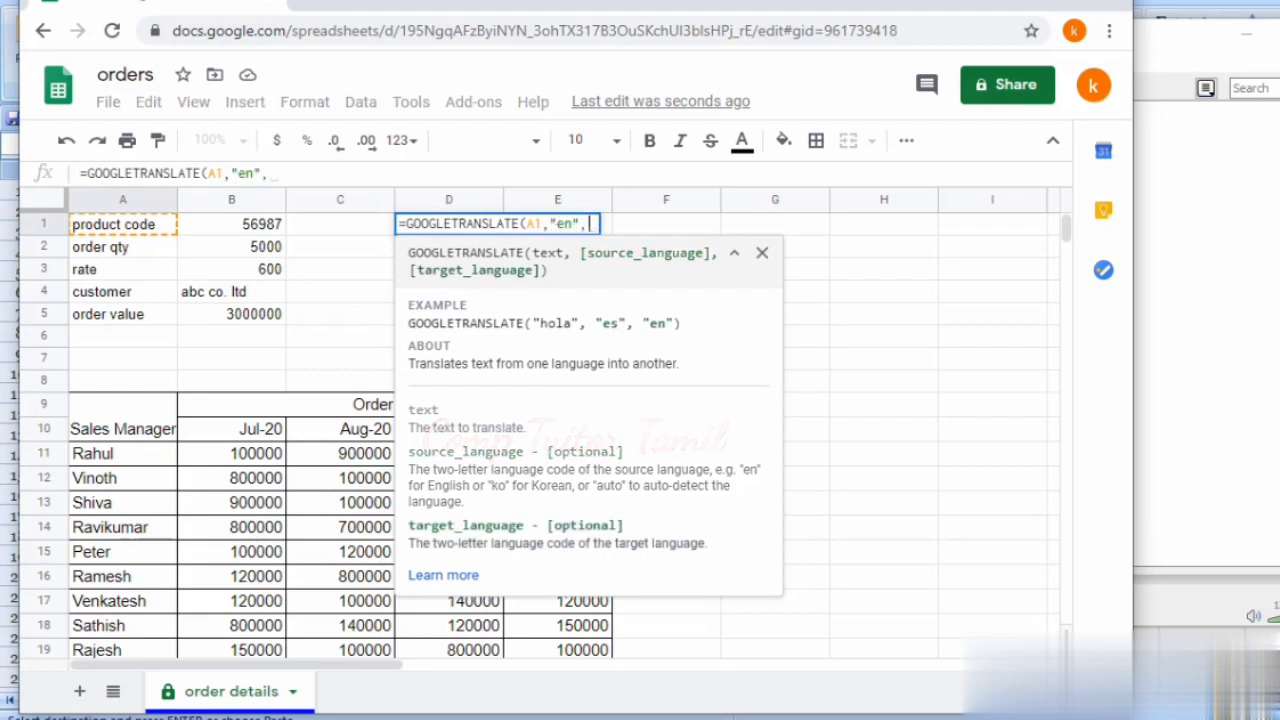
{"action": "type", "text": "\"ta\""}
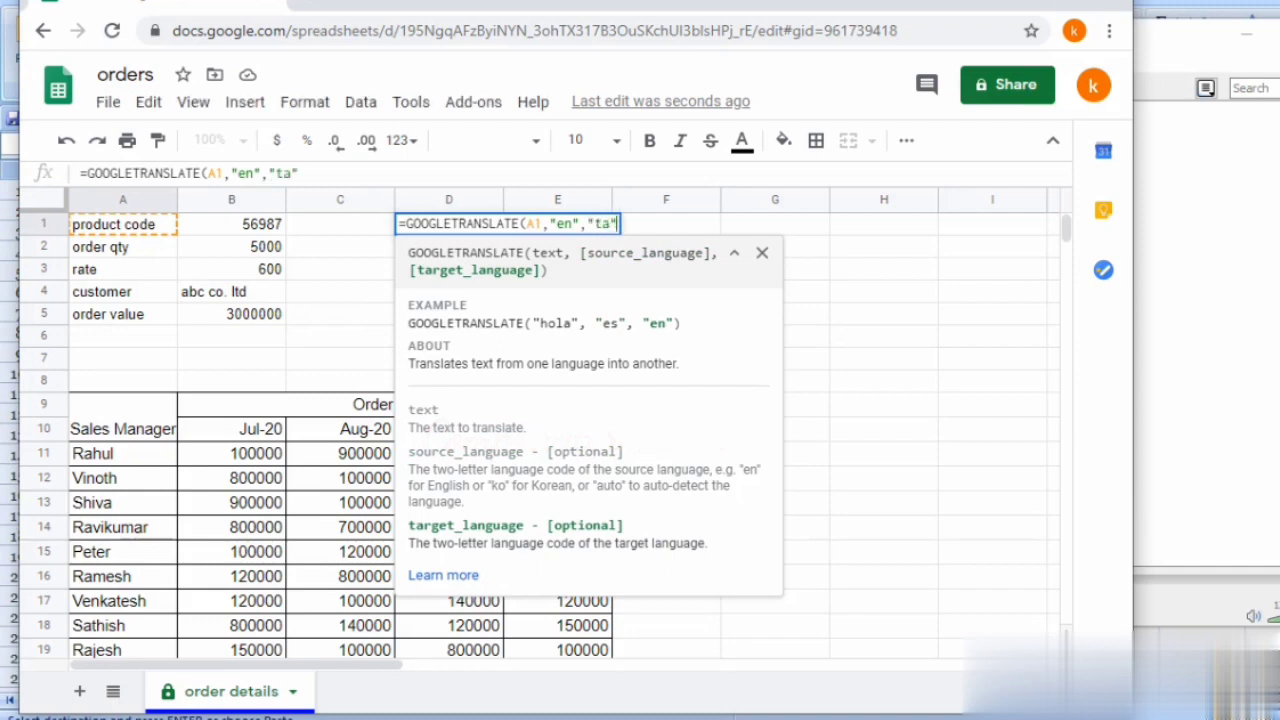
{"action": "type", "text": ")"}
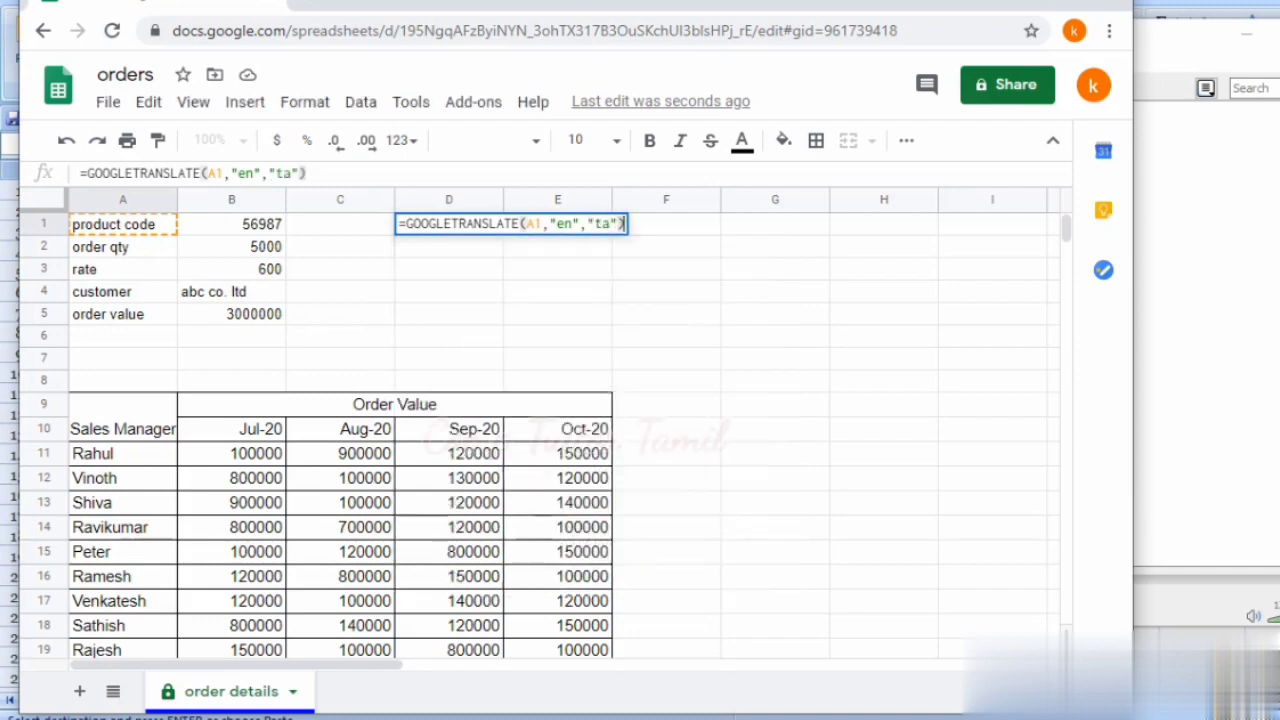
{"action": "key", "text": "Return"}
{"action": "left_click", "coordinate": [448, 224]}
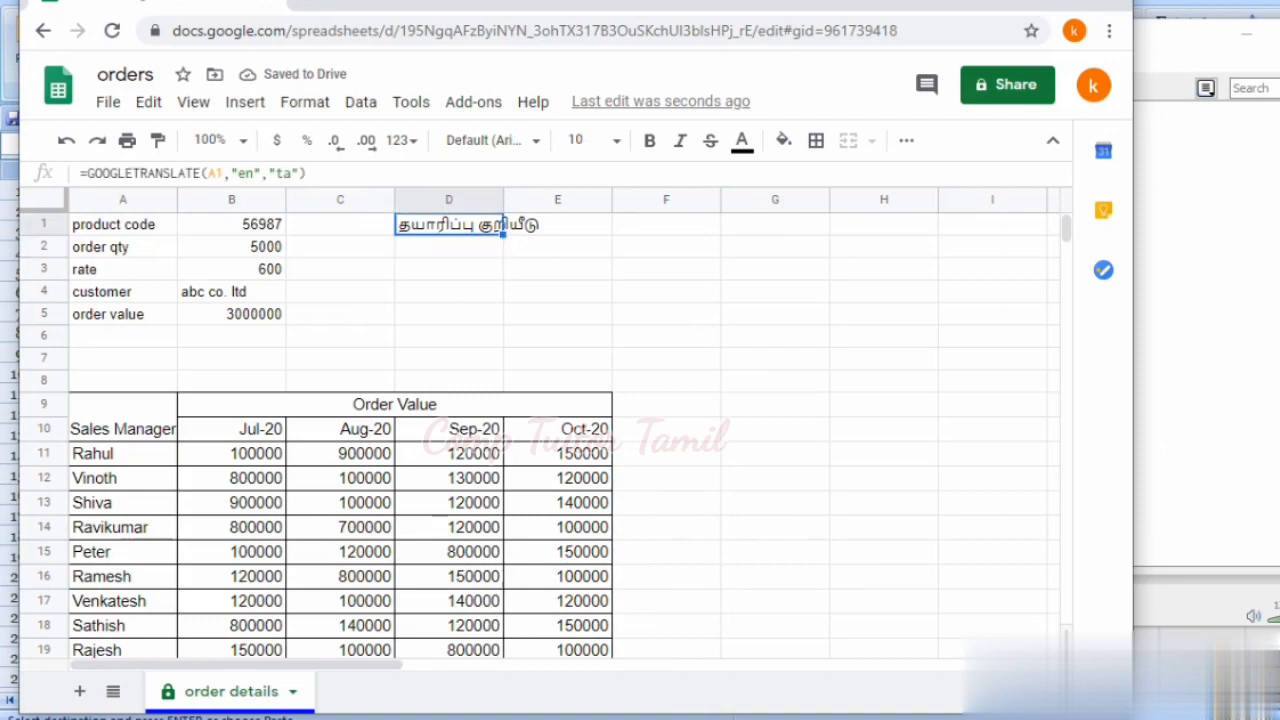